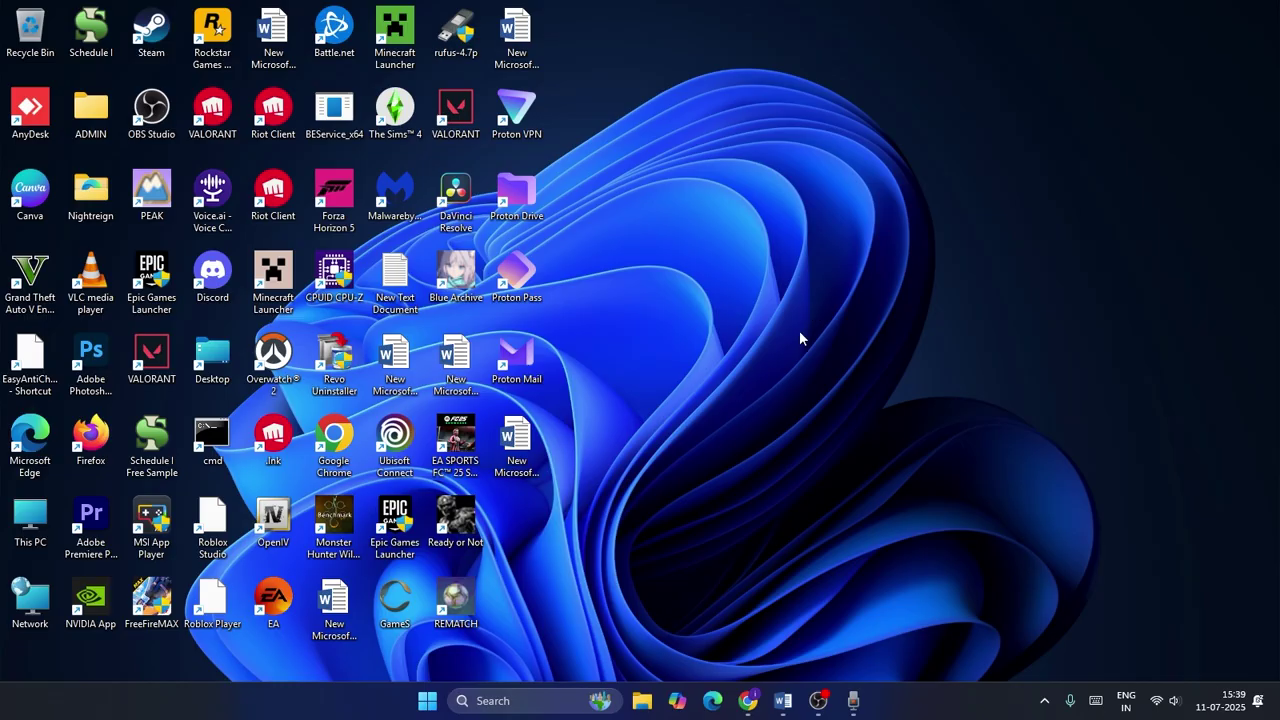
Open Windows search from the taskbar search box.
{"action": "left_click", "coordinate": [480, 704]}
Search 'settings', launch the Settings app and go to the Windows Update page.
{"action": "type", "text": "settings"}
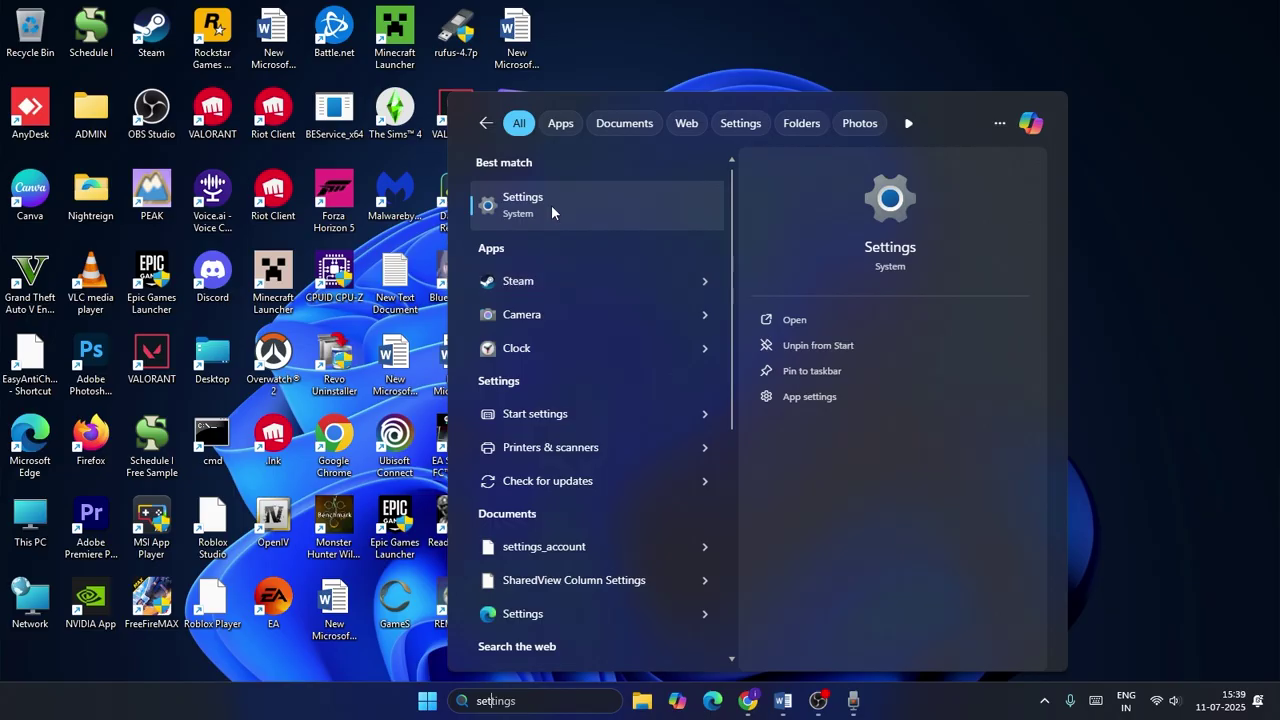
{"action": "left_click", "coordinate": [551, 205]}
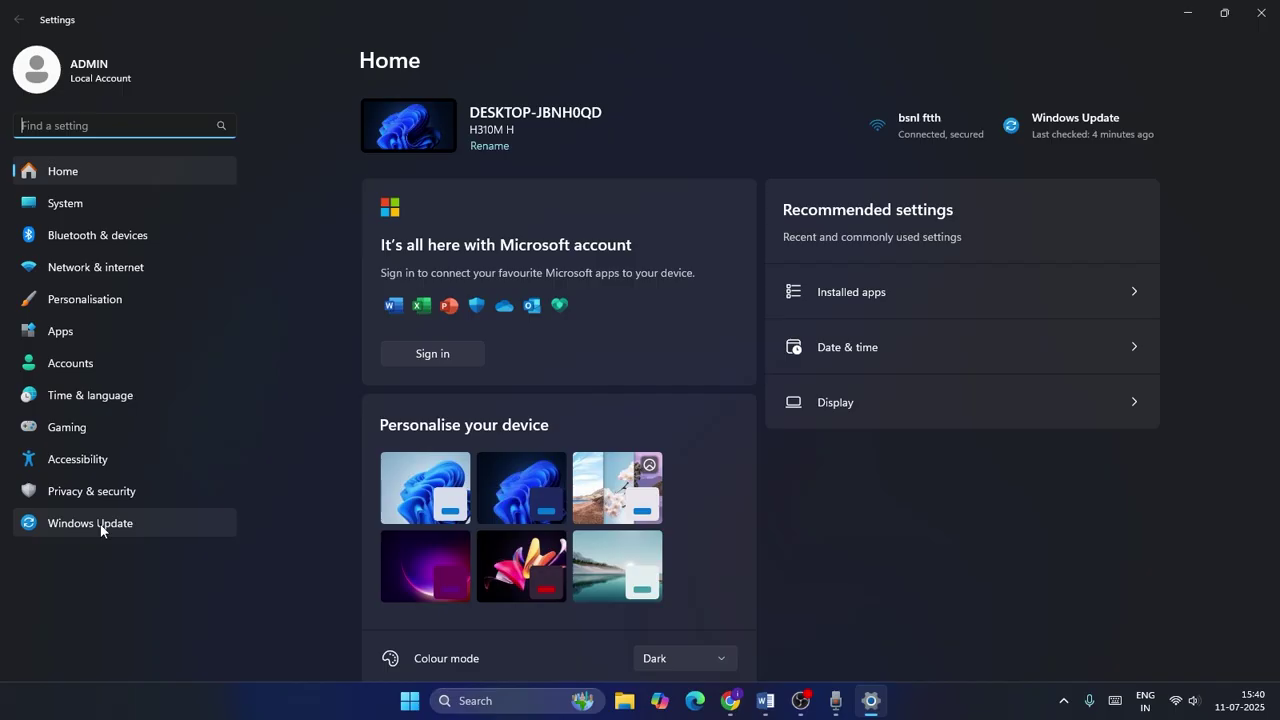
{"action": "left_click", "coordinate": [102, 529]}
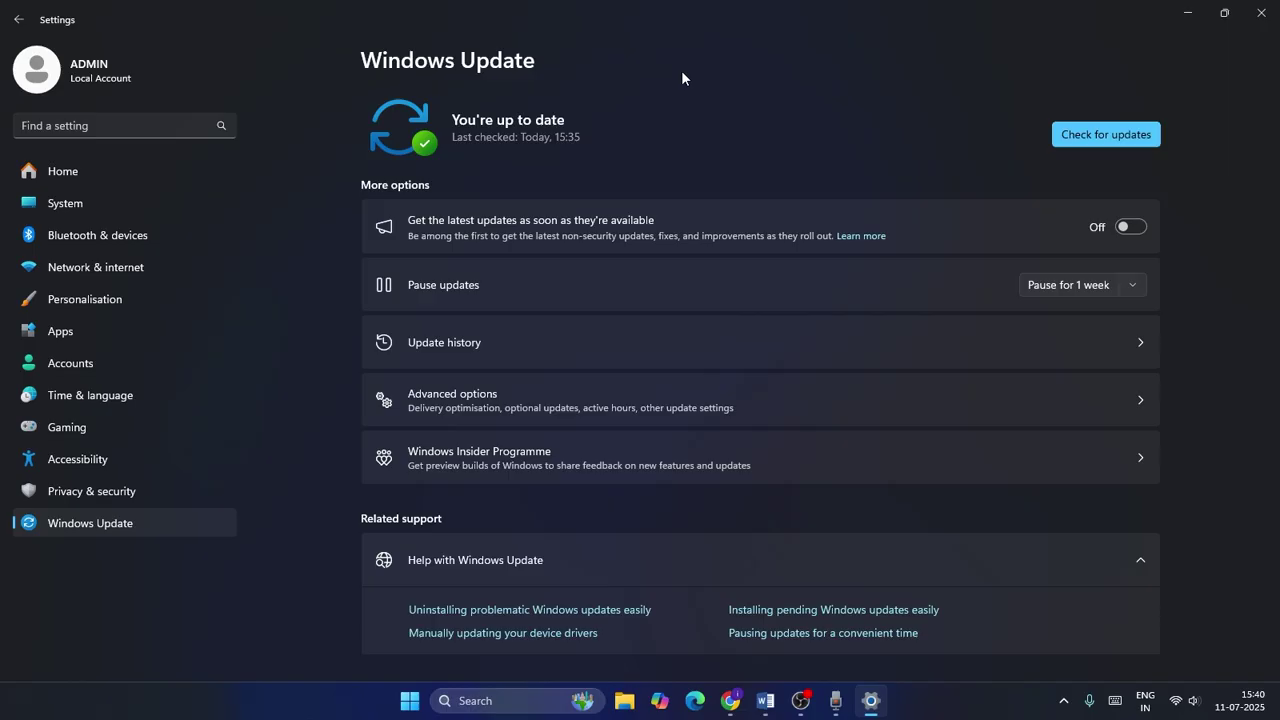
Find 'xbox' under Apps > Installed apps and open the Xbox app's Advanced options.
{"action": "left_click", "coordinate": [63, 335]}
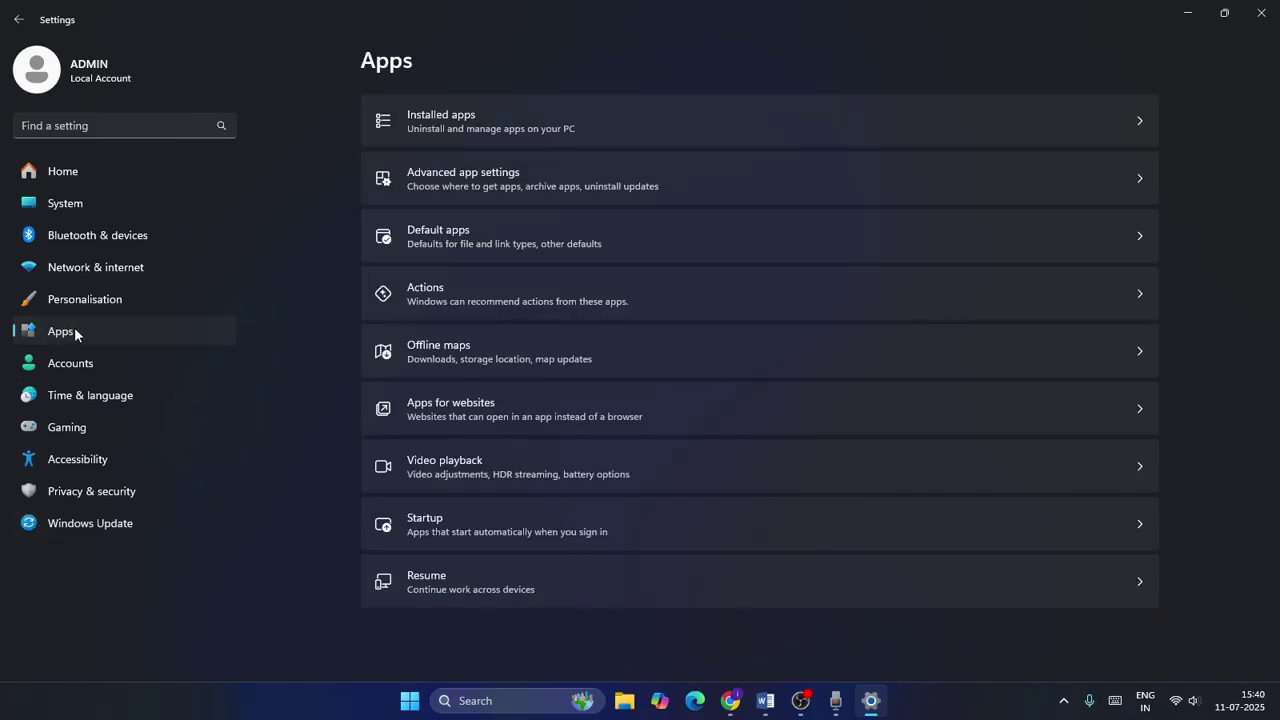
{"action": "left_click", "coordinate": [413, 123]}
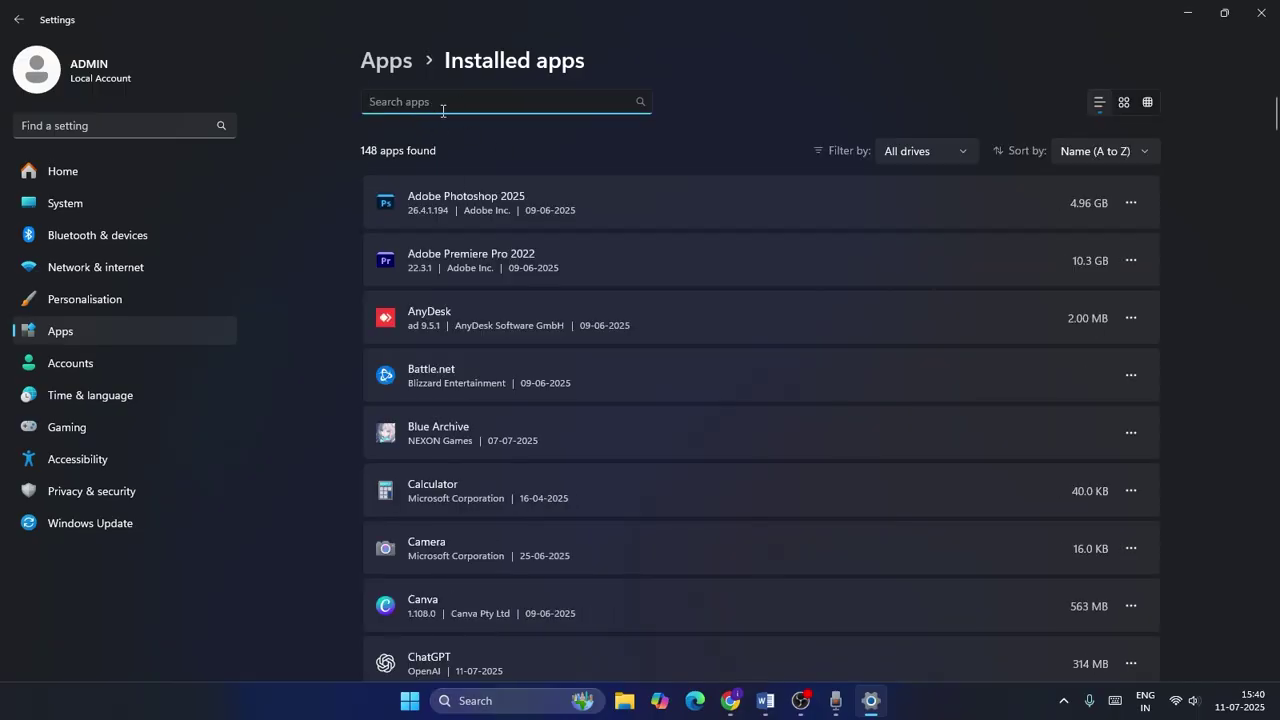
{"action": "type", "text": "xbox"}
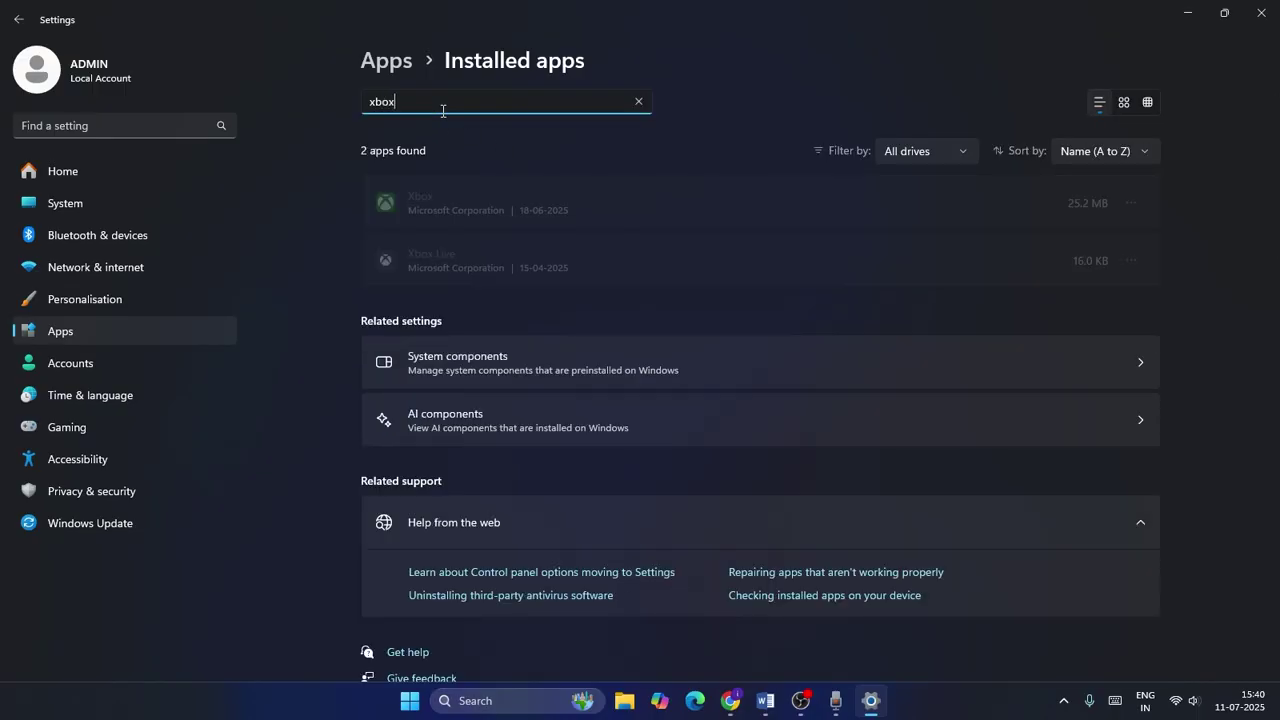
{"action": "left_click", "coordinate": [1139, 201]}
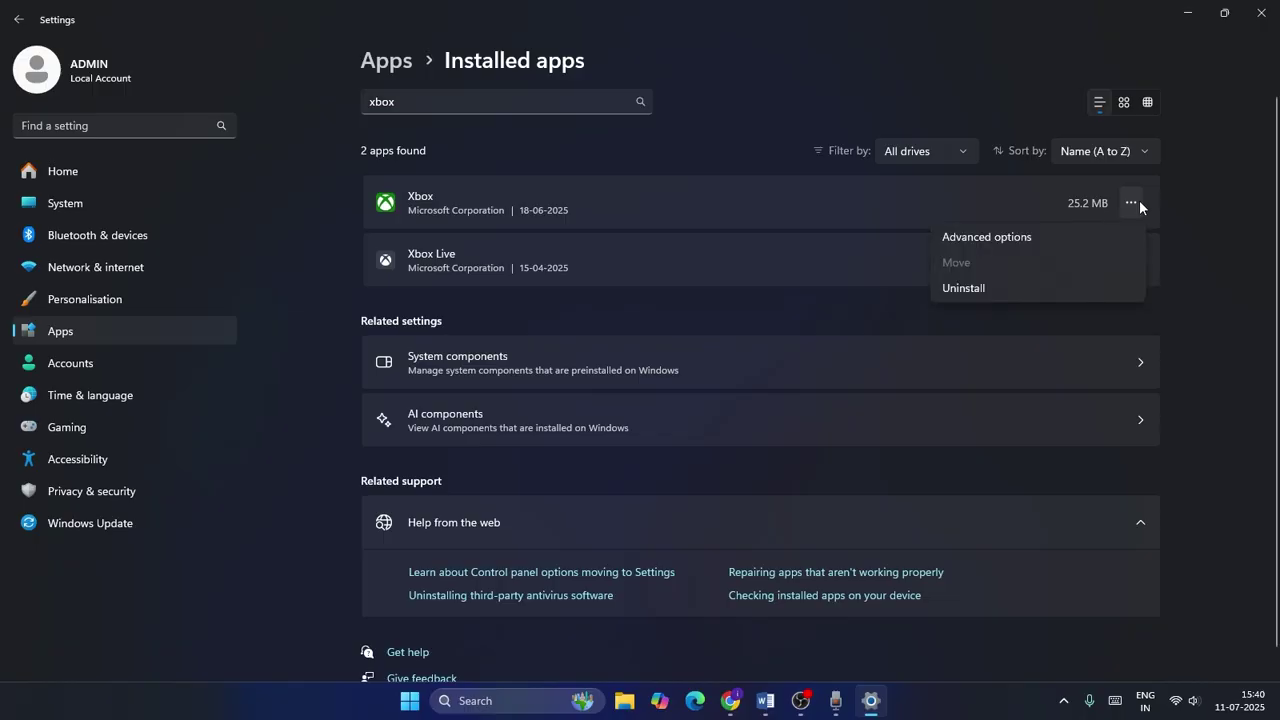
{"action": "left_click", "coordinate": [1049, 232]}
{"action": "scroll", "coordinate": [562, 262], "scroll_direction": "down", "scroll_amount": 6}
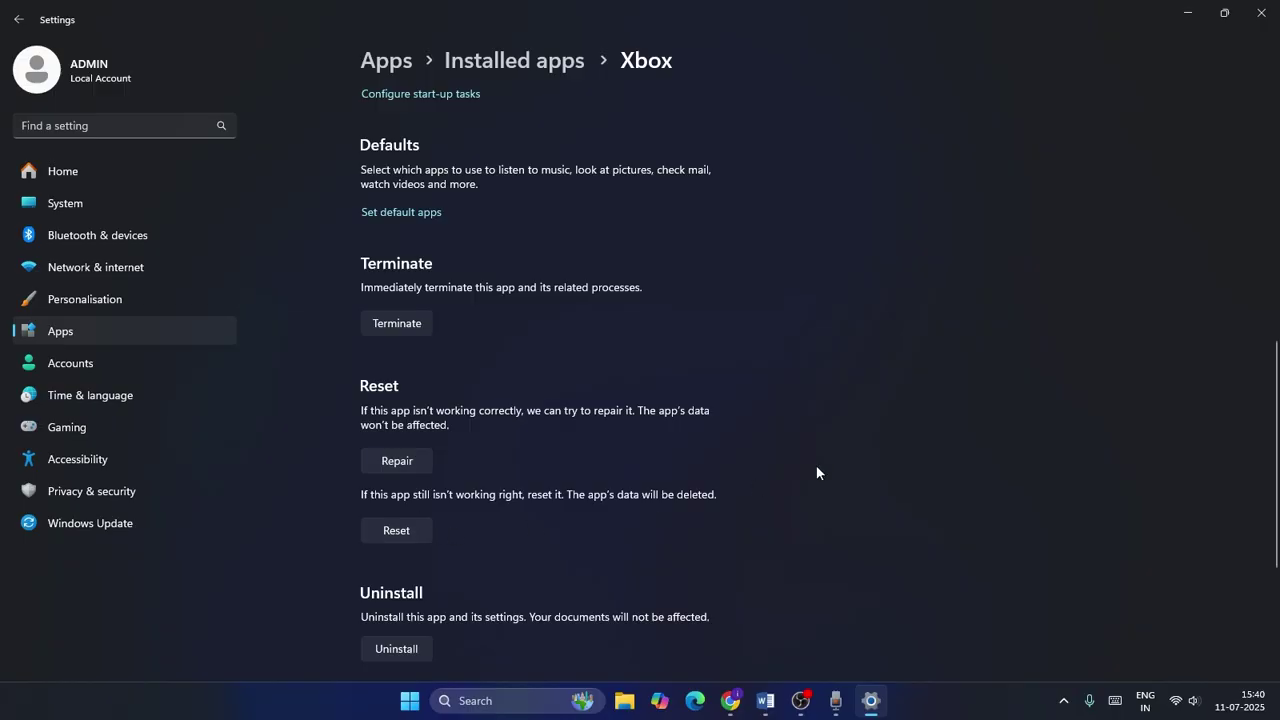
Close Settings and open the Services console by searching 'services'.
{"action": "left_click", "coordinate": [1261, 12]}
{"action": "left_click", "coordinate": [506, 703]}
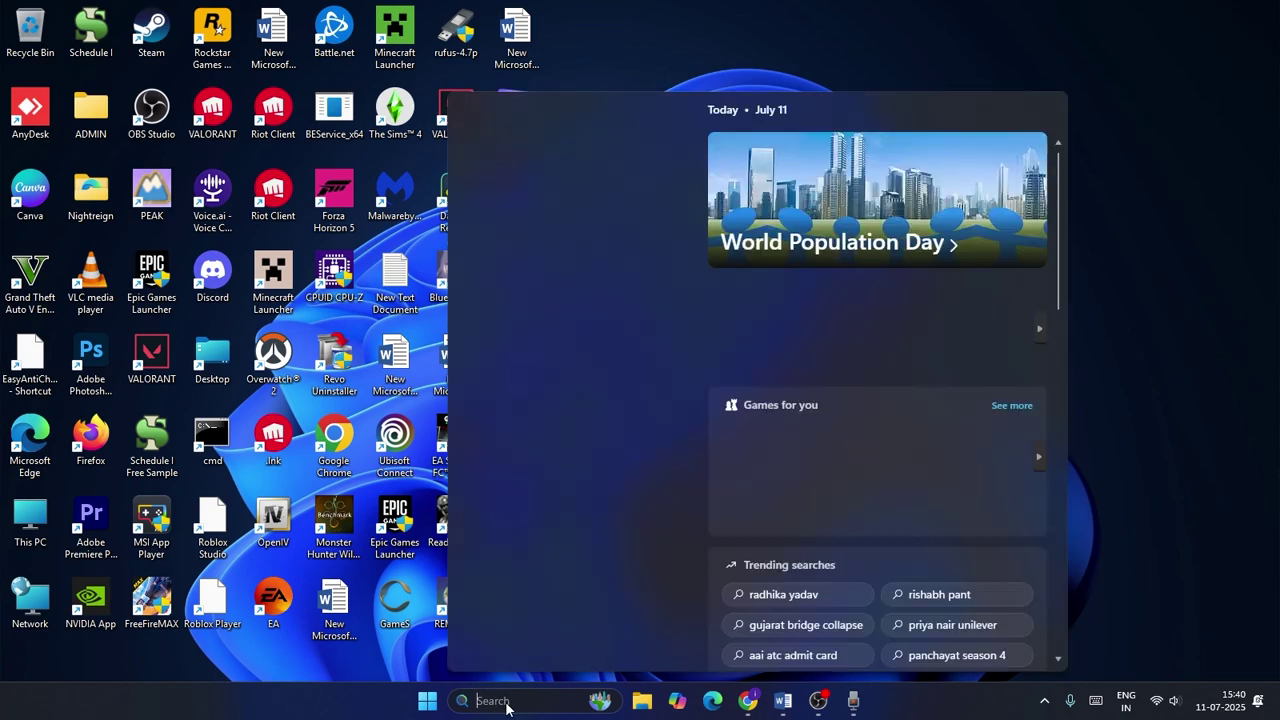
{"action": "type", "text": "servi"}
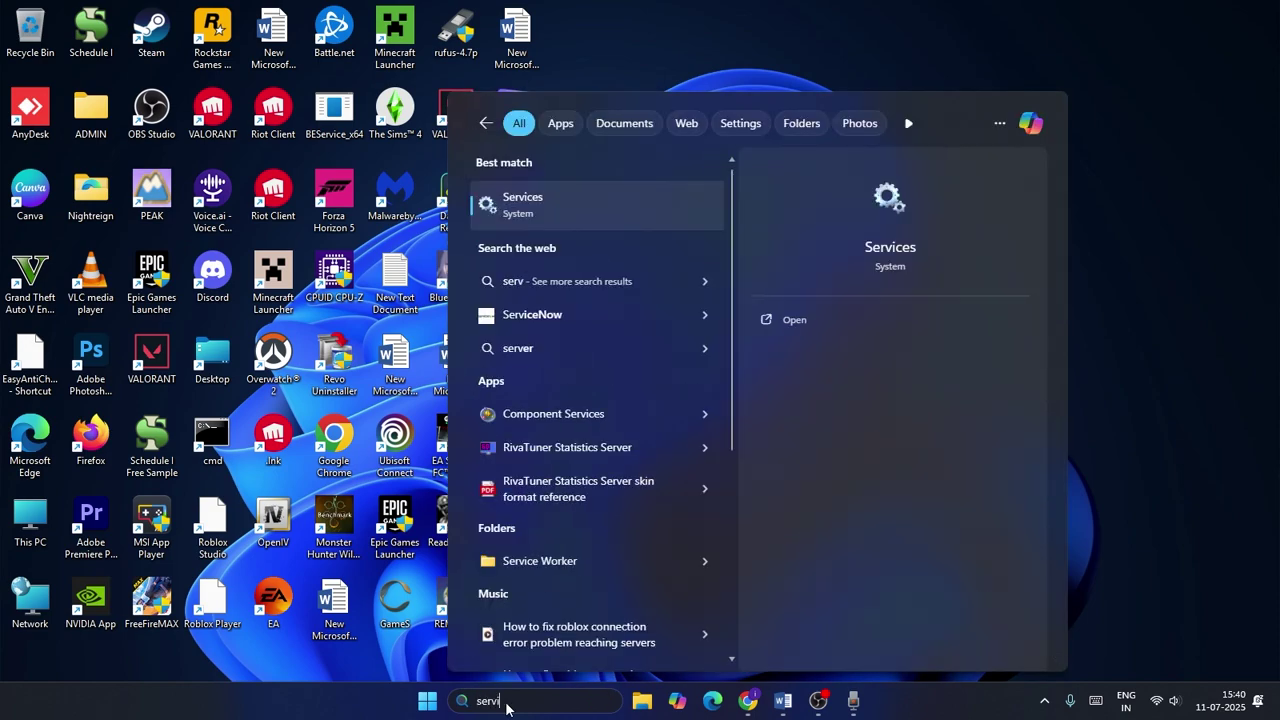
{"action": "type", "text": "ces"}
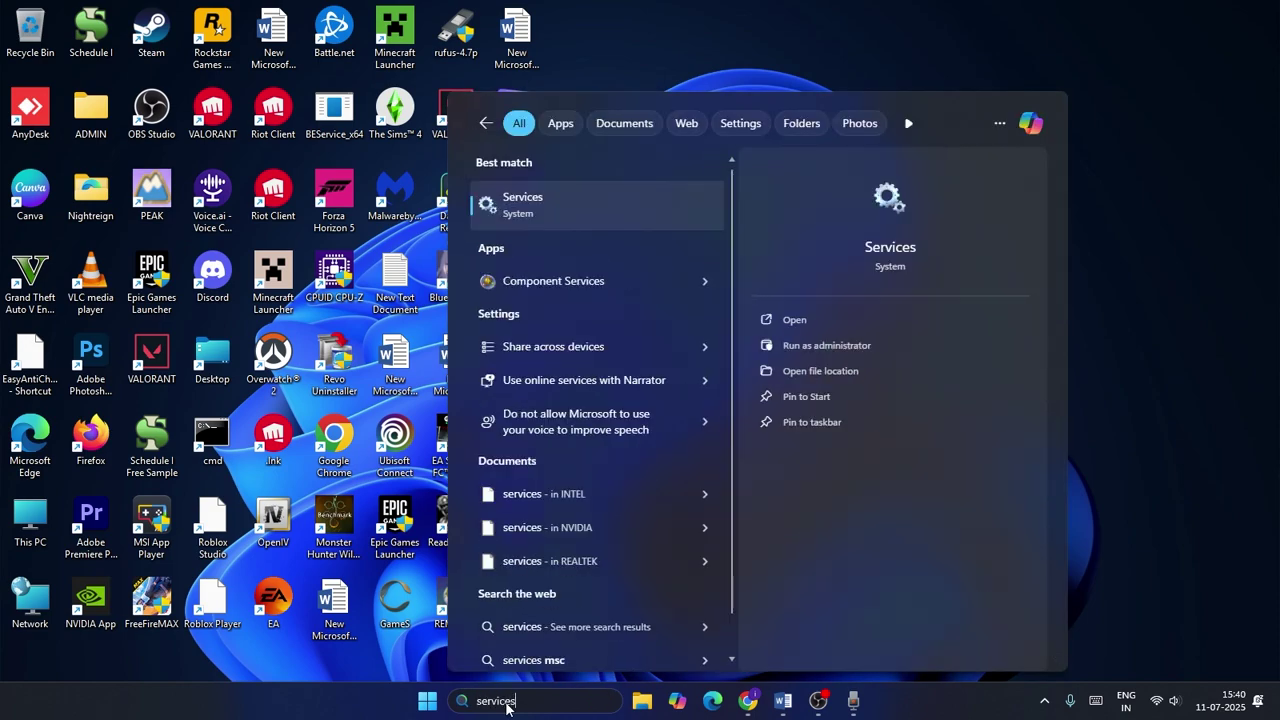
{"action": "left_click", "coordinate": [531, 207]}
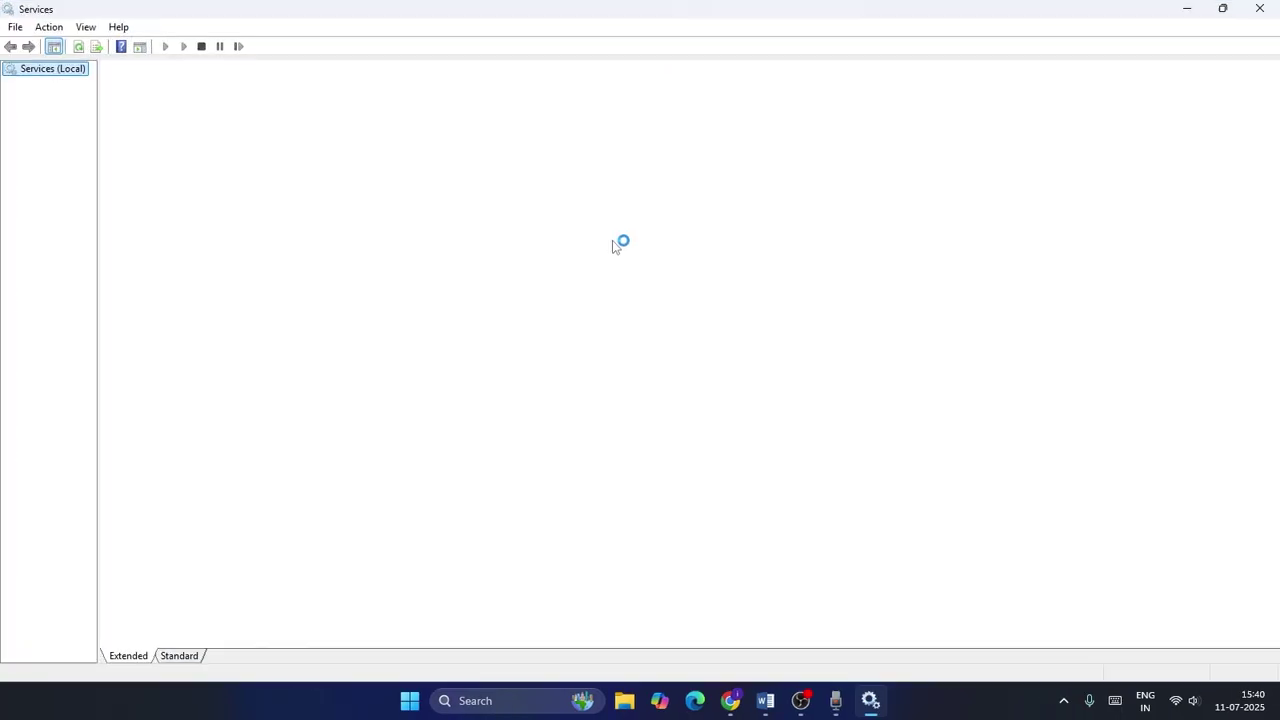
Scroll to the bottom and select the four Xbox services: Networking, Game Save, Auth Manager, Accessory Management.
{"action": "scroll", "coordinate": [525, 252], "scroll_direction": "down", "scroll_amount": 20}
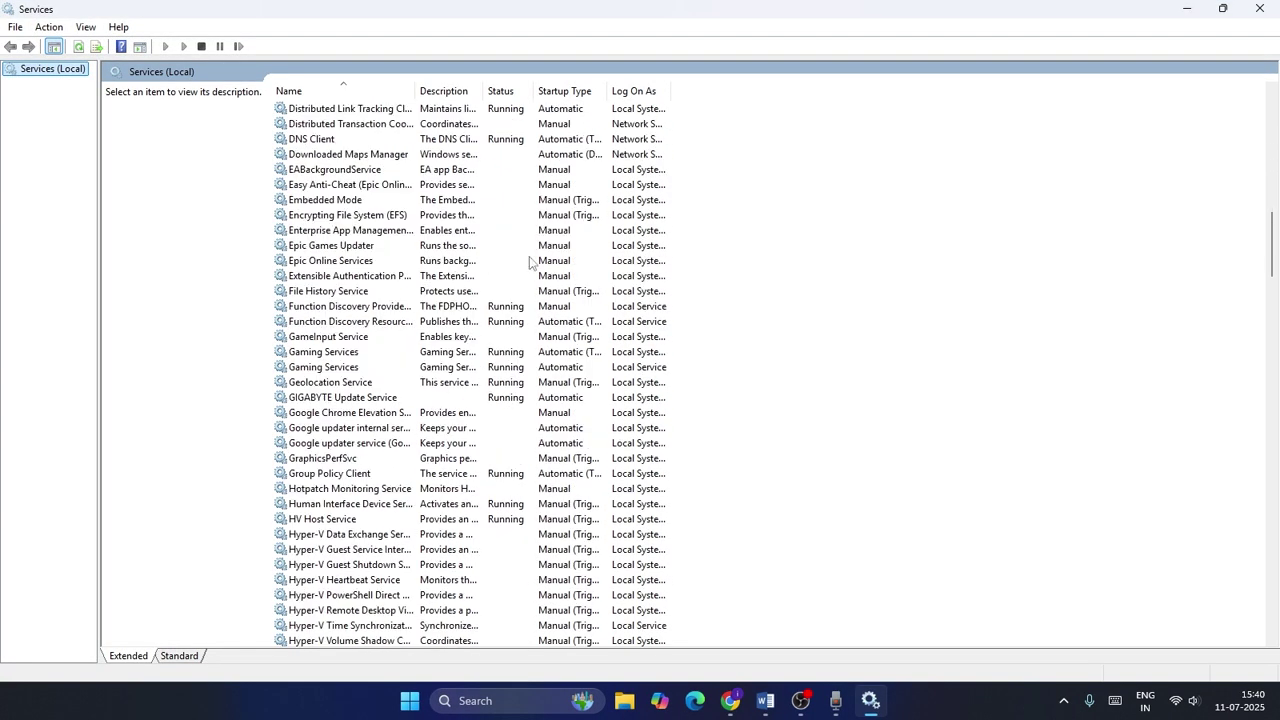
{"action": "left_click_drag", "start_coordinate": [1274, 256], "coordinate": [1276, 612]}
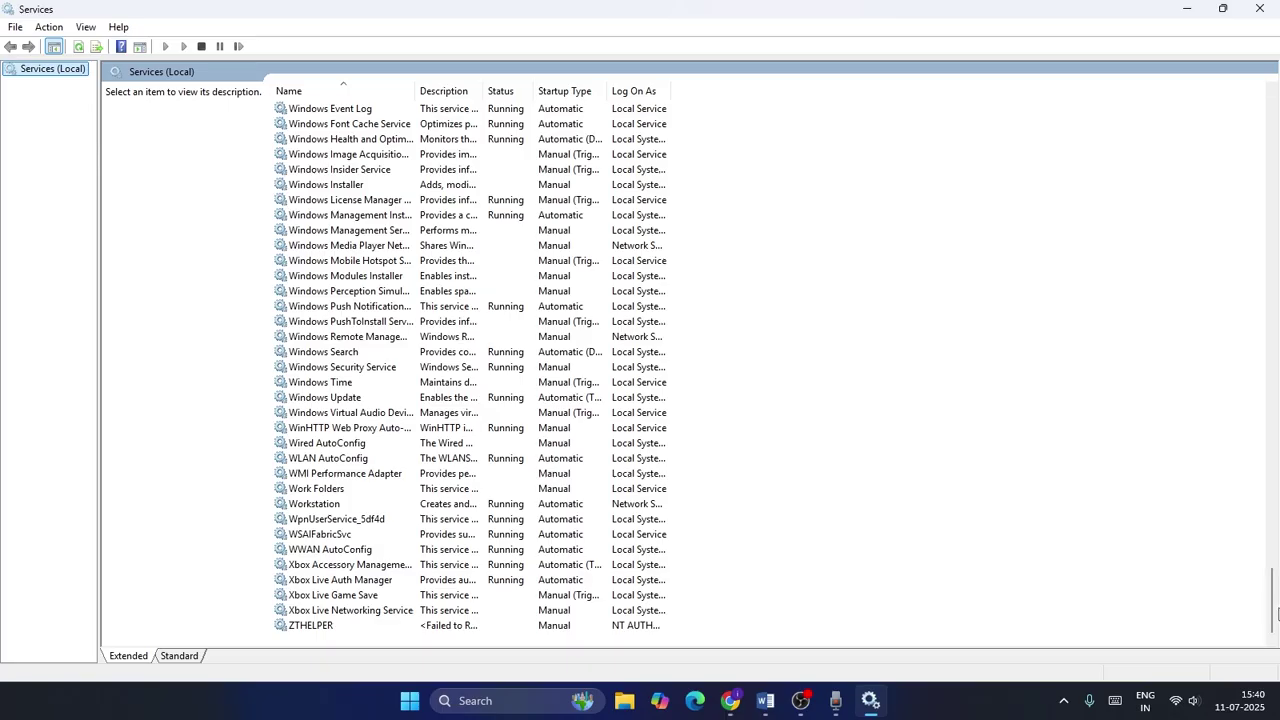
{"action": "left_click", "coordinate": [355, 612]}
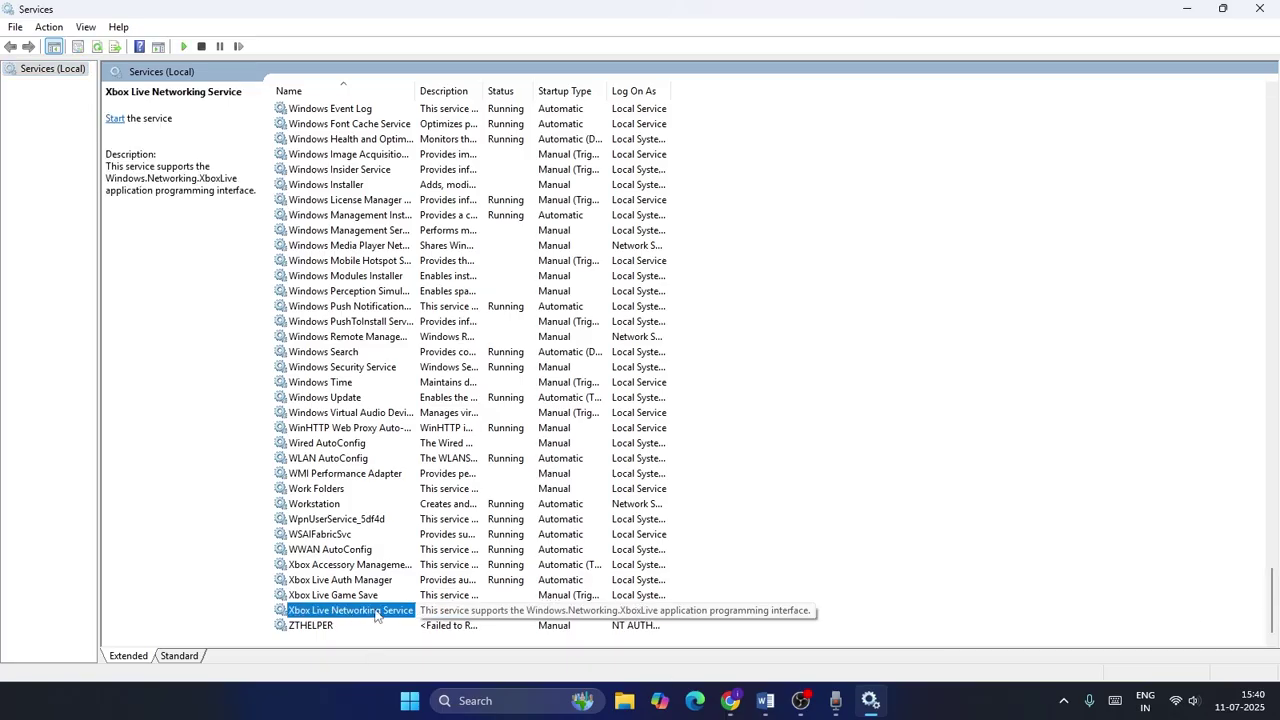
{"action": "left_click", "coordinate": [356, 598]}
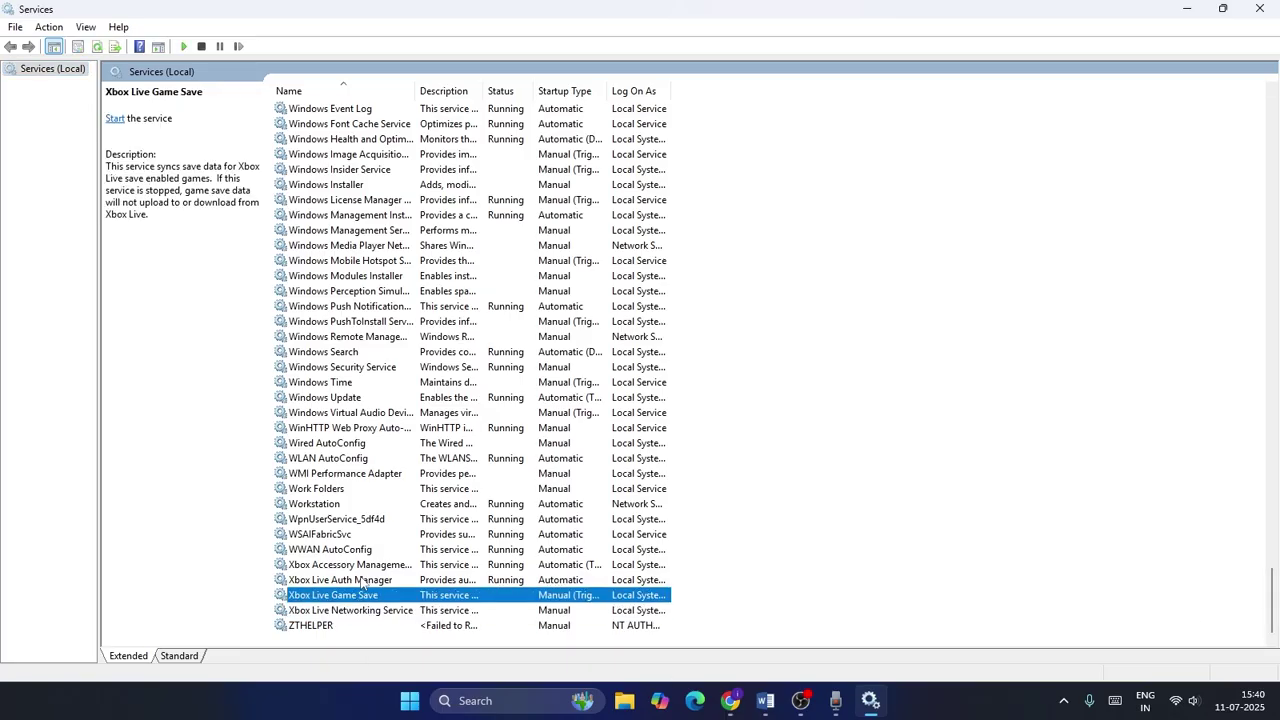
{"action": "left_click", "coordinate": [362, 582]}
{"action": "left_click", "coordinate": [368, 568]}
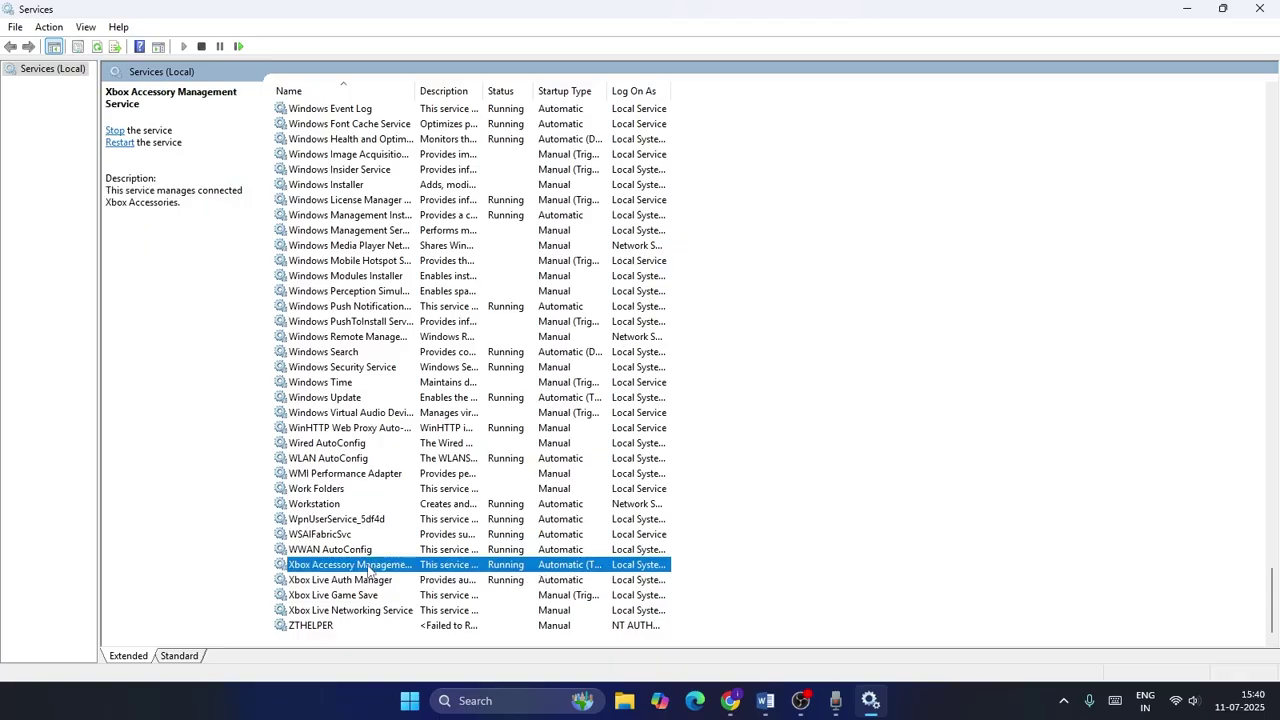
Confirm Xbox Accessory Management Service is set to Automatic and Running.
{"action": "right_click", "coordinate": [372, 569]}
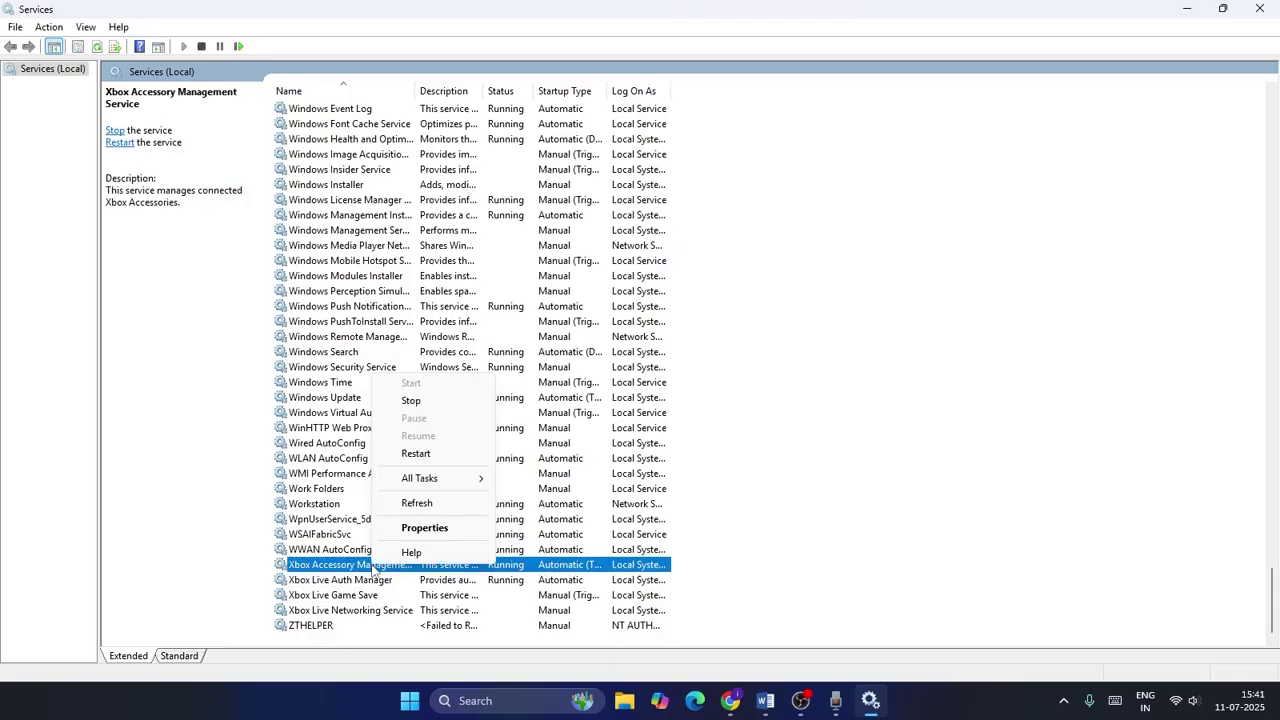
{"action": "left_click", "coordinate": [424, 528]}
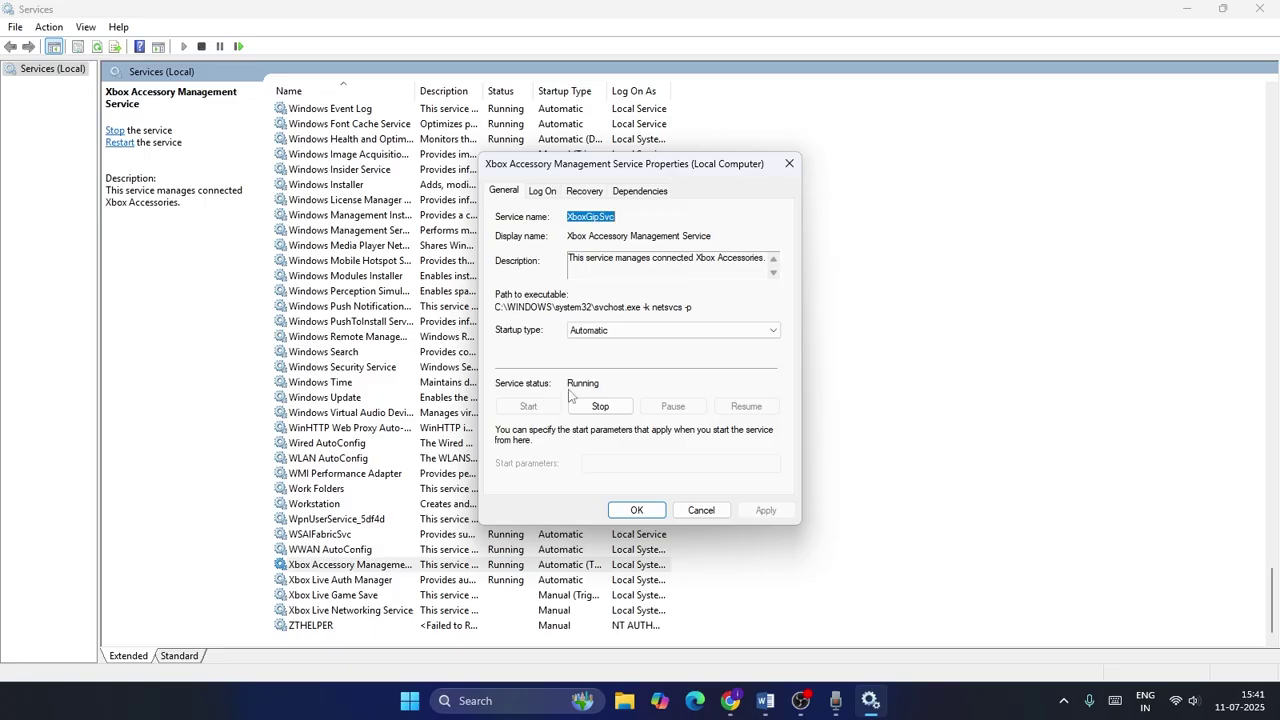
{"action": "left_click", "coordinate": [636, 510]}
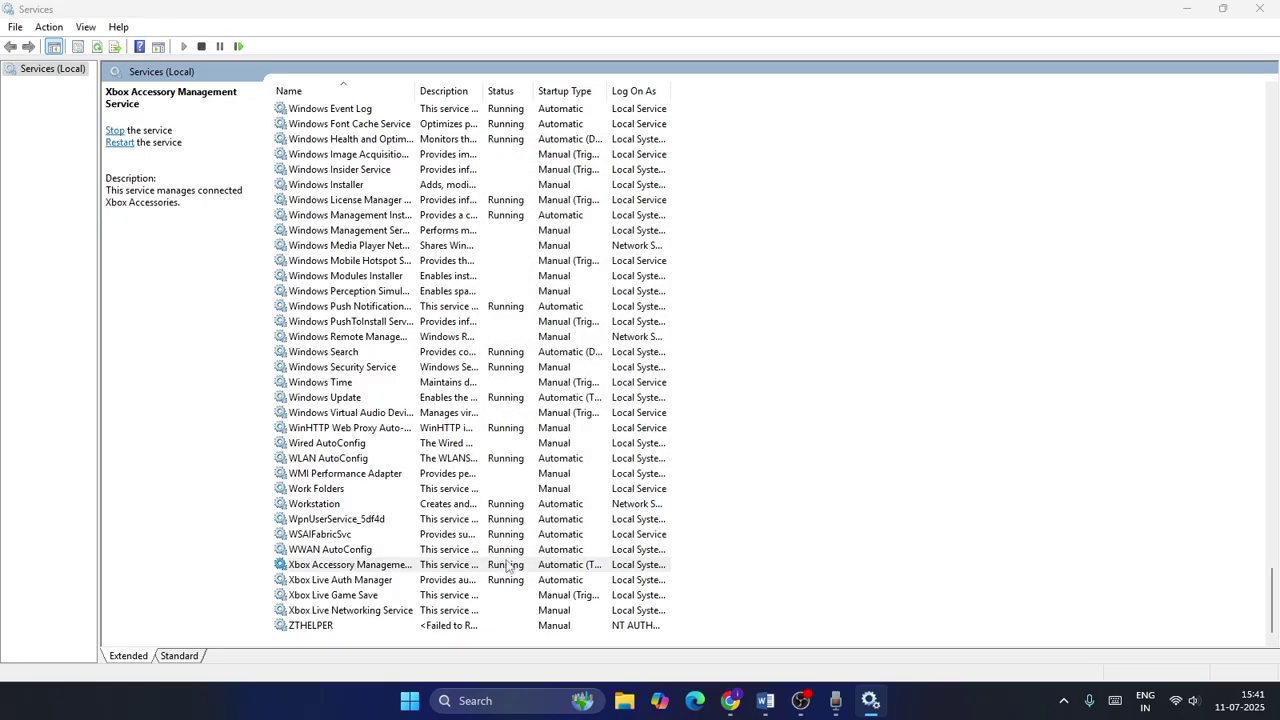
Confirm Xbox Live Auth Manager is set to Automatic and Running.
{"action": "left_click", "coordinate": [412, 582]}
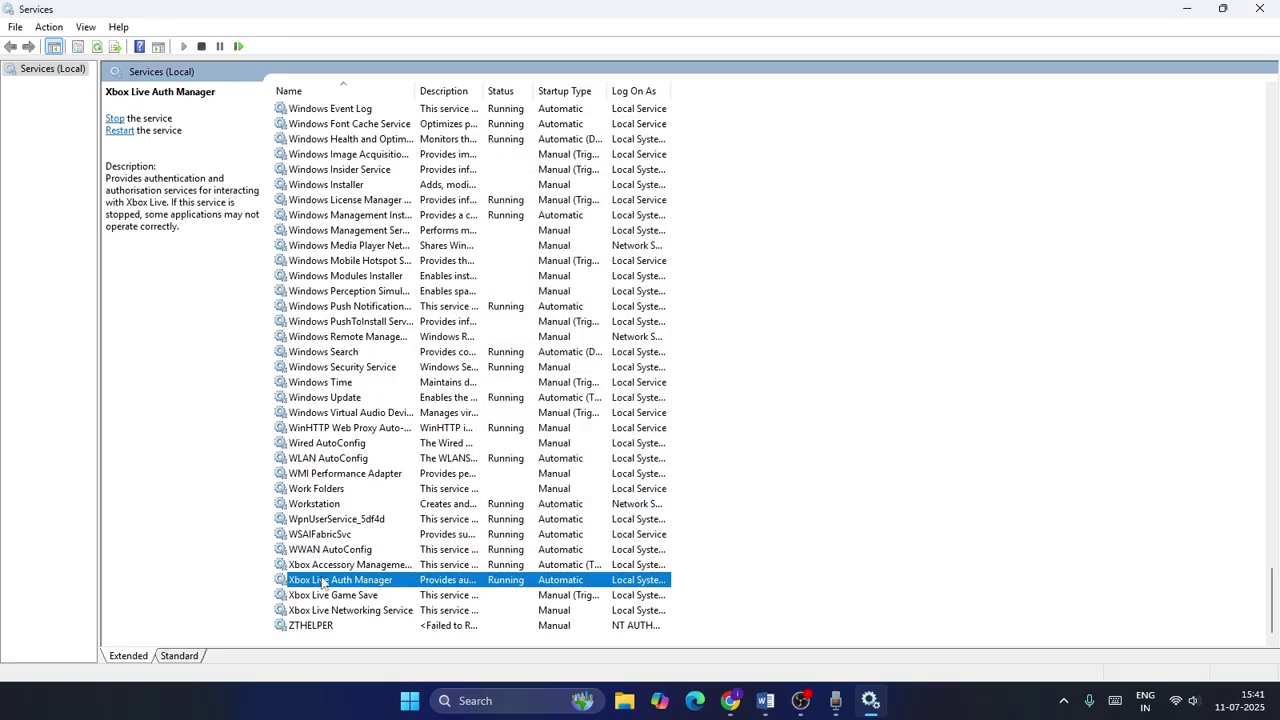
{"action": "right_click", "coordinate": [411, 582]}
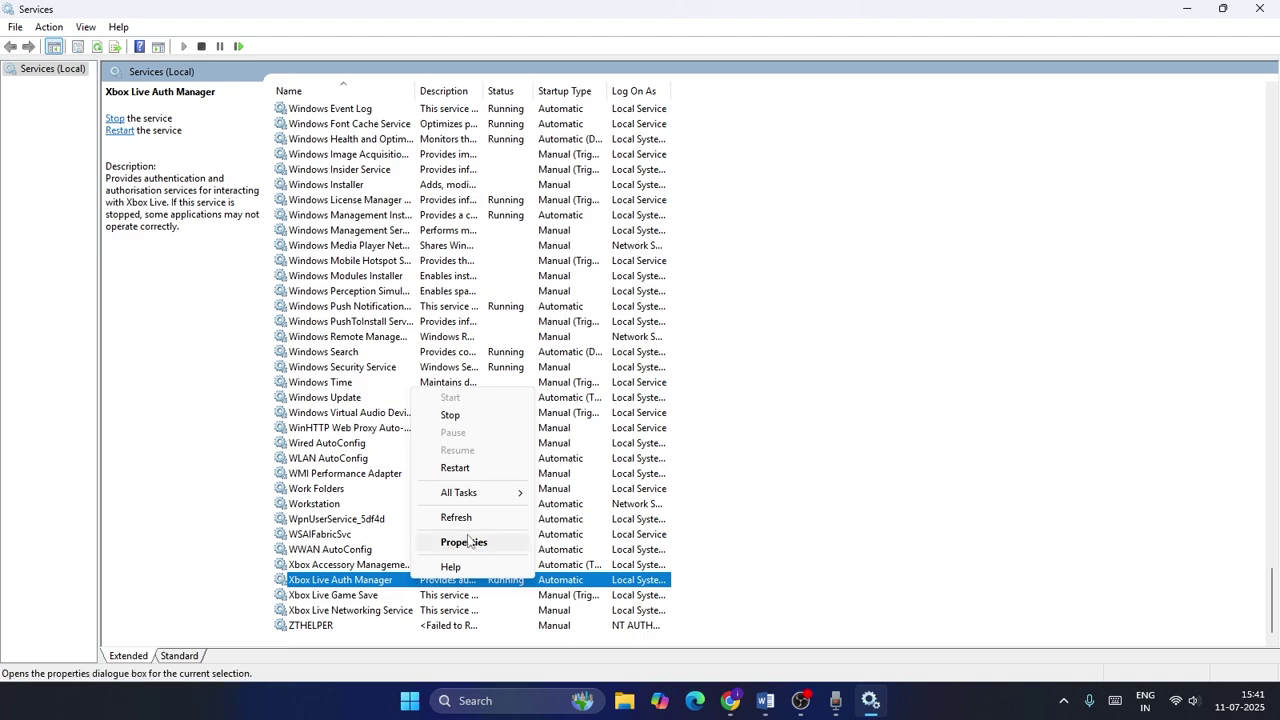
{"action": "left_click", "coordinate": [465, 542]}
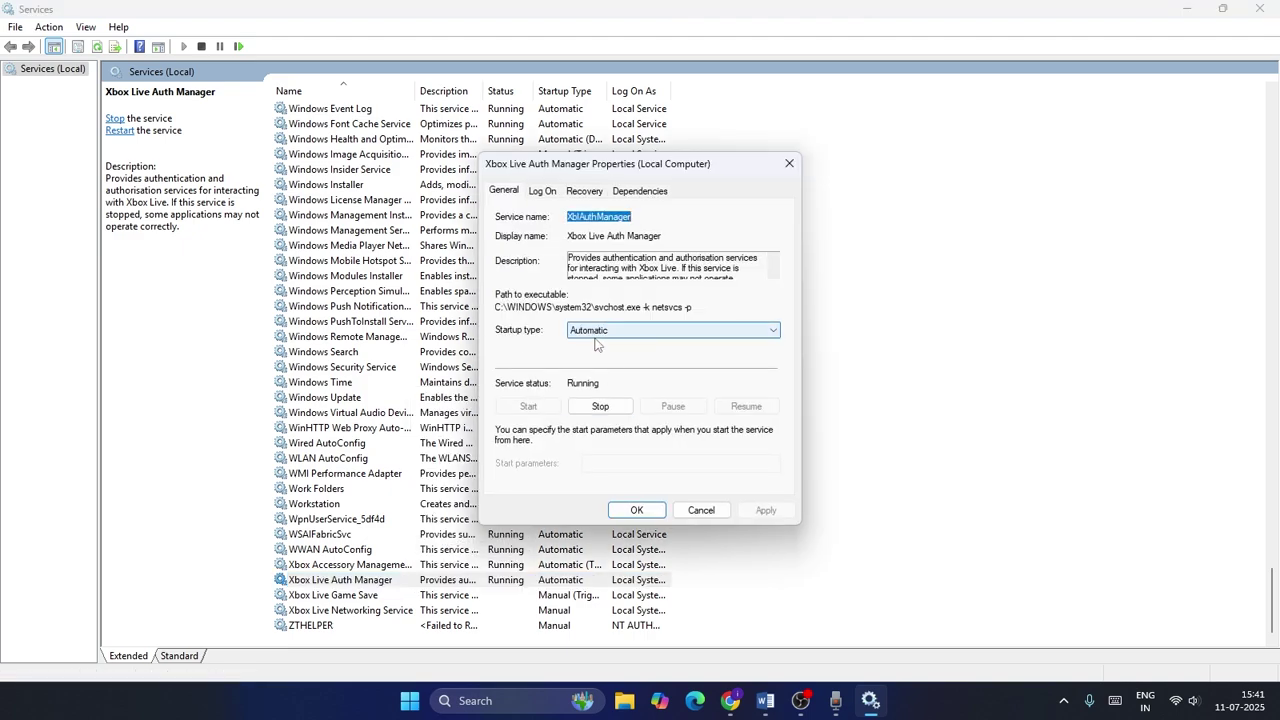
{"action": "left_click", "coordinate": [636, 510]}
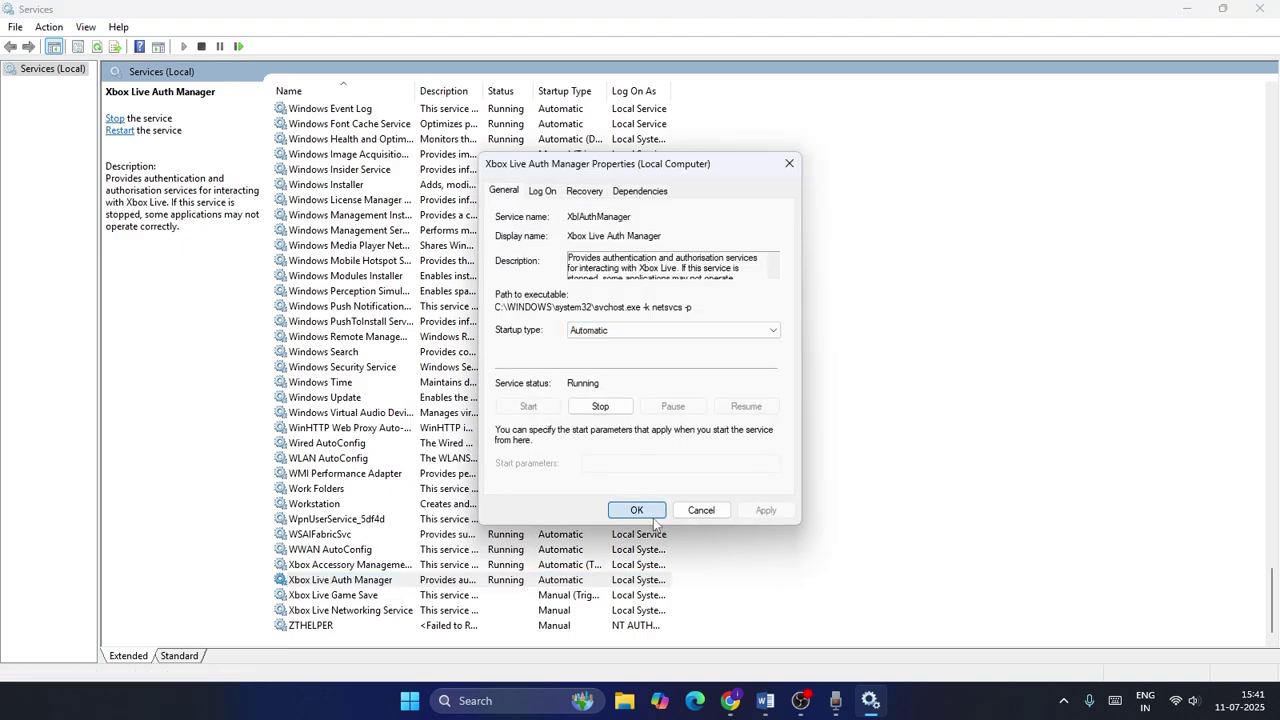
{"action": "left_click", "coordinate": [467, 596]}
Set Xbox Live Game Save's startup type to Automatic, apply it and start the service.
{"action": "right_click", "coordinate": [467, 597]}
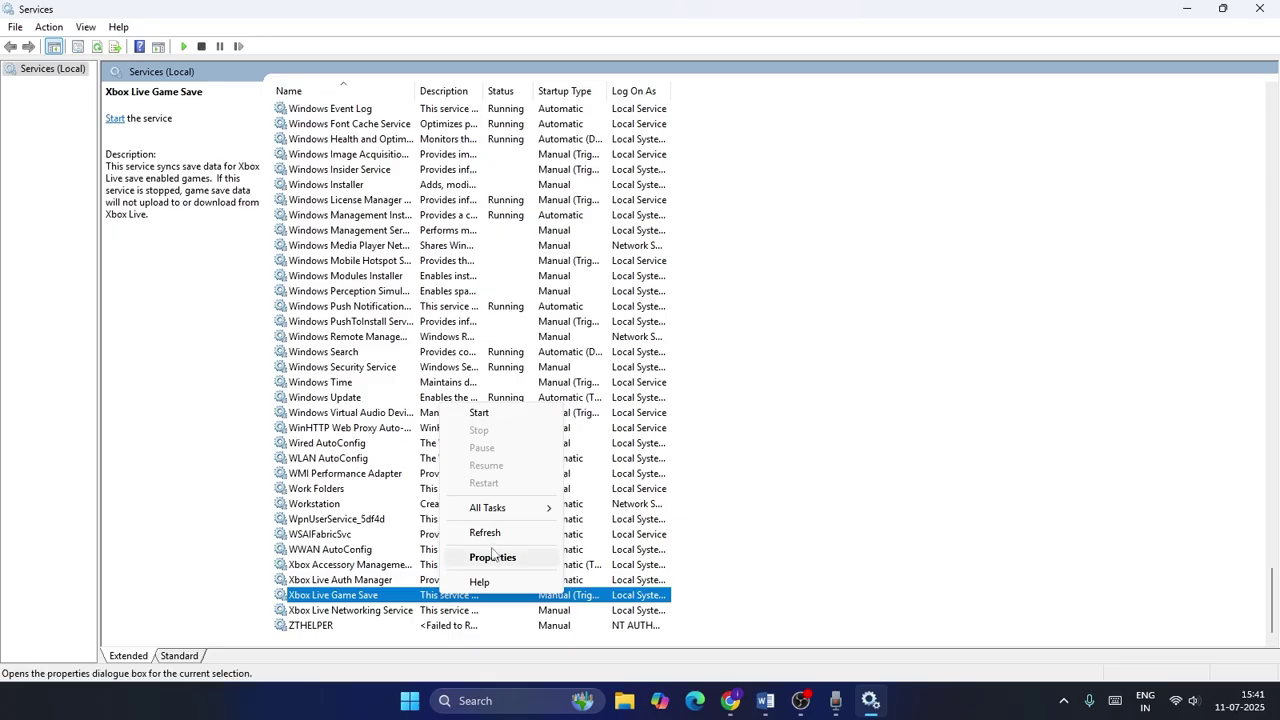
{"action": "left_click", "coordinate": [495, 555]}
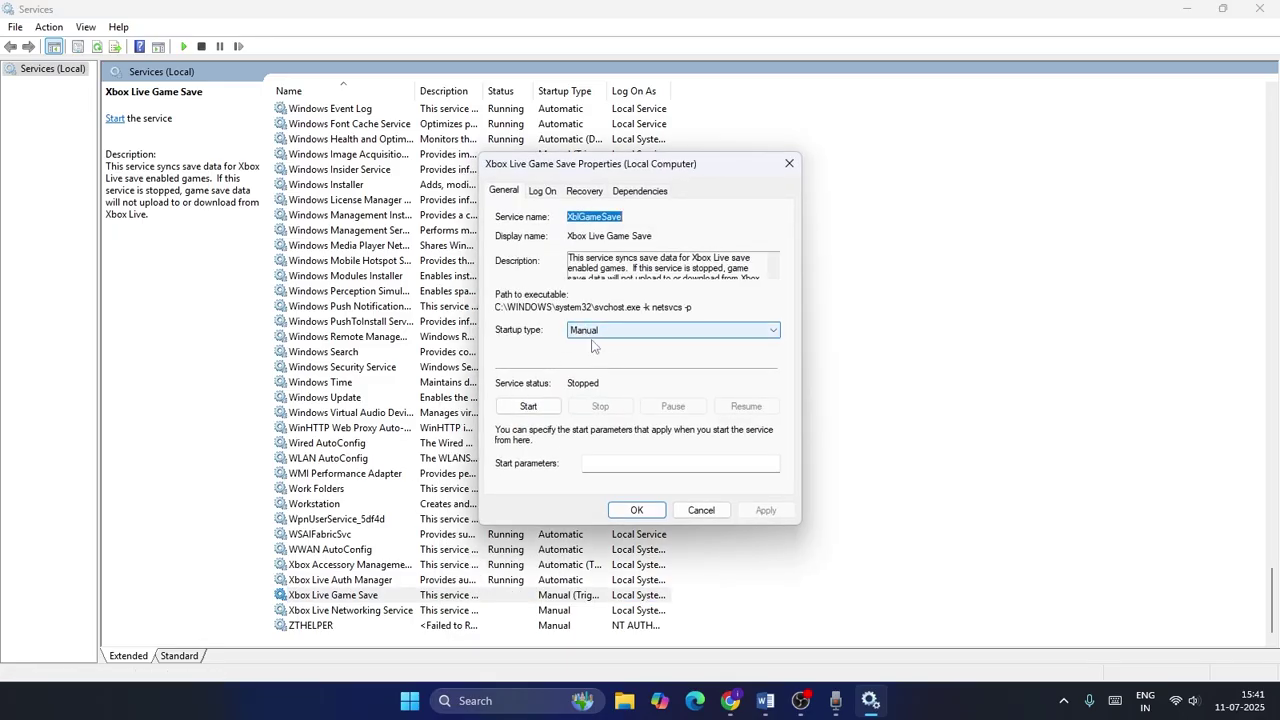
{"action": "left_click", "coordinate": [597, 334]}
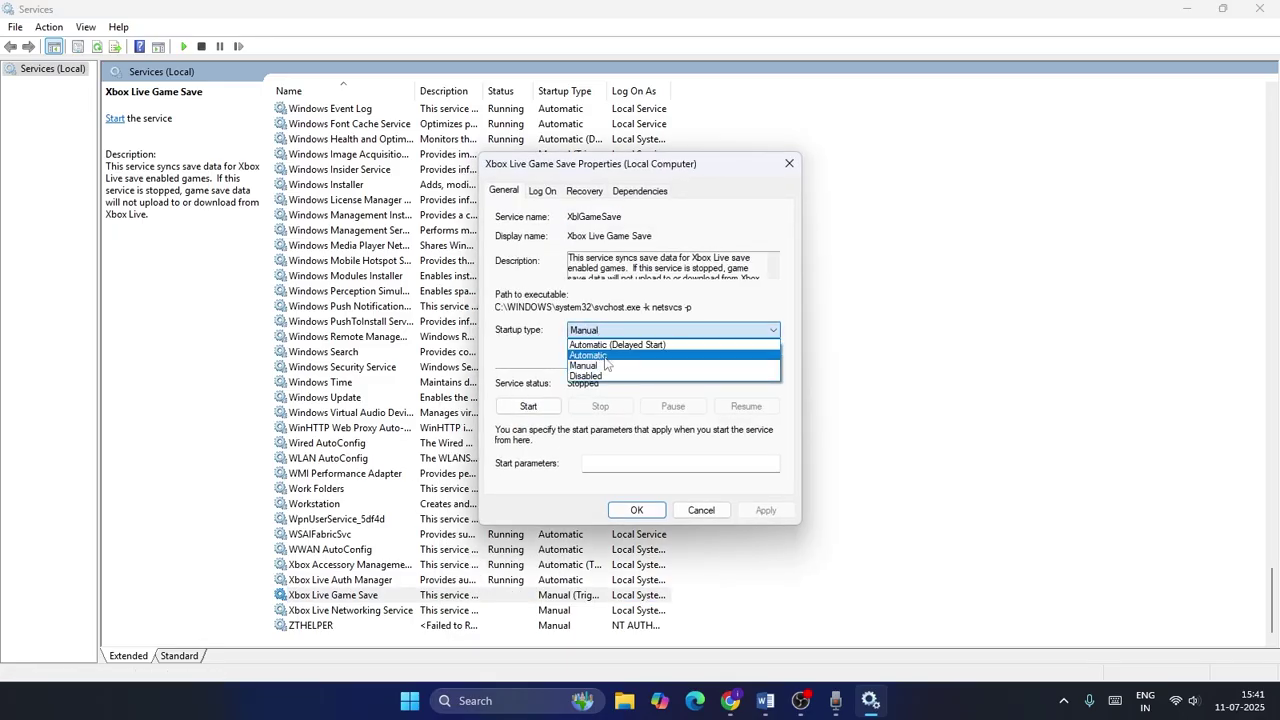
{"action": "left_click", "coordinate": [604, 357]}
{"action": "left_click", "coordinate": [762, 510]}
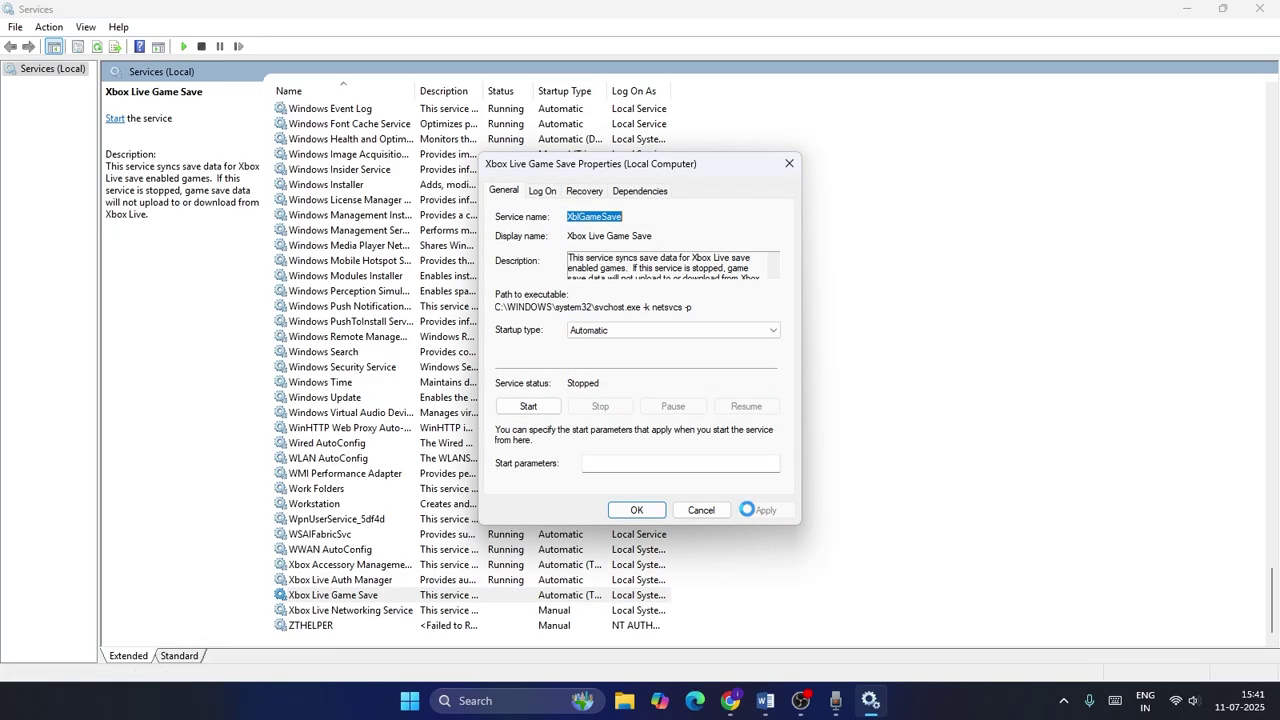
{"action": "left_click", "coordinate": [527, 406]}
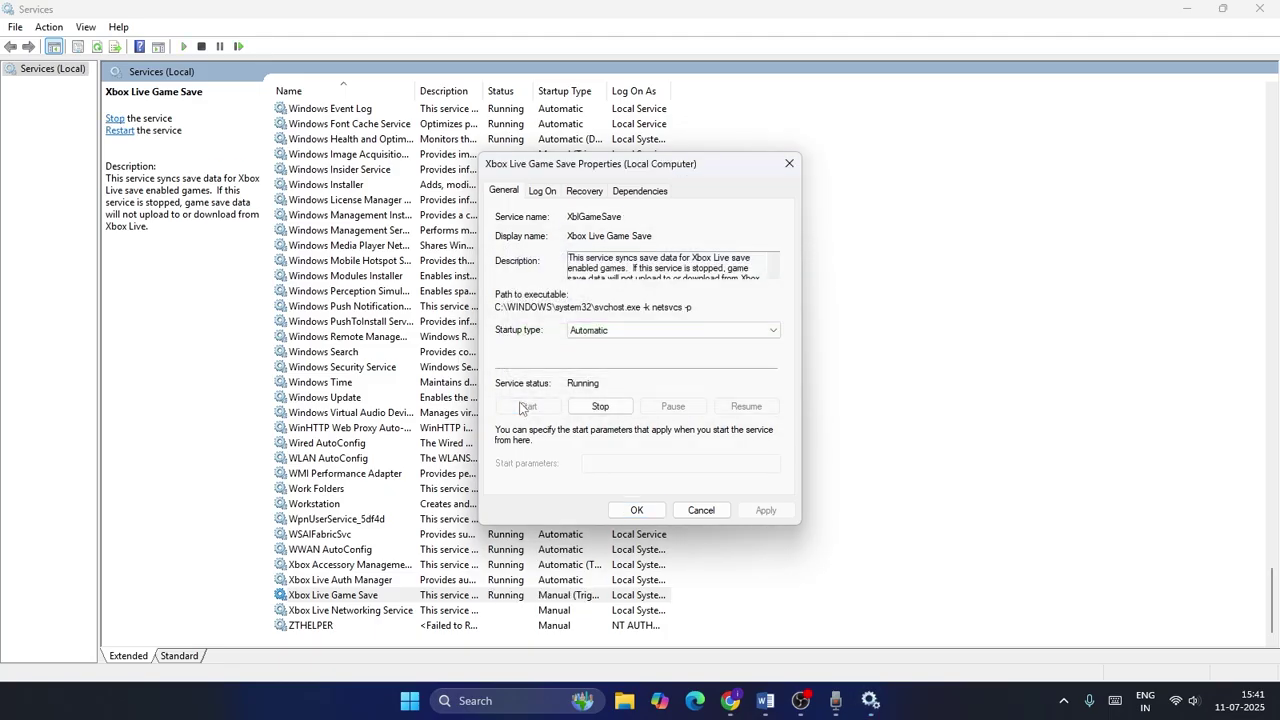
{"action": "left_click", "coordinate": [640, 511]}
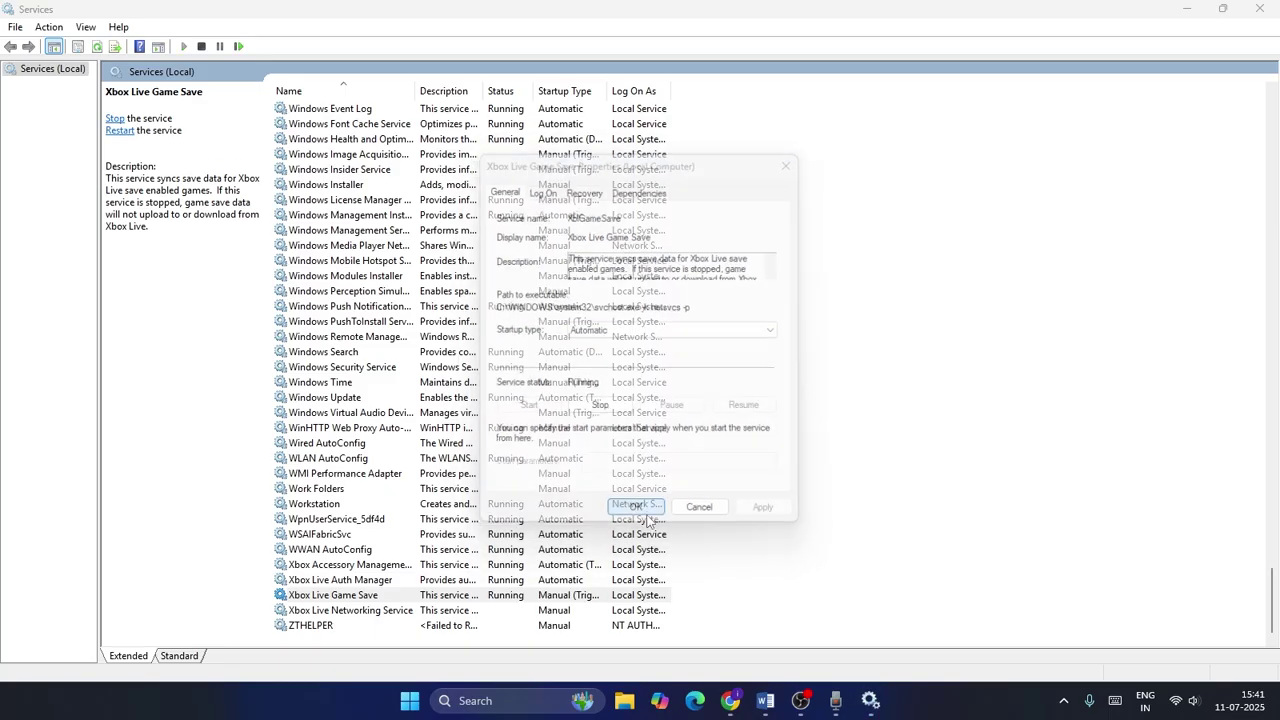
{"action": "left_click", "coordinate": [380, 612]}
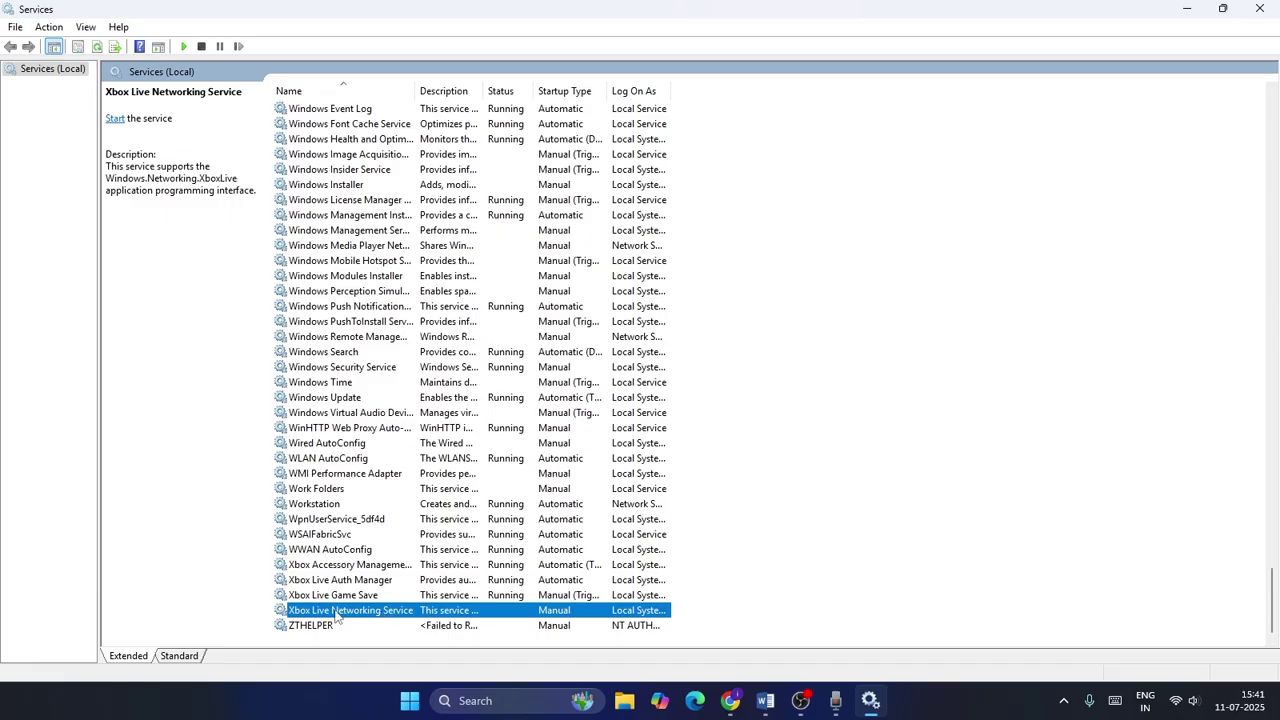
Set Xbox Live Networking Service to Automatic, start it, and close Services.
{"action": "right_click", "coordinate": [432, 614]}
{"action": "left_click", "coordinate": [478, 571]}
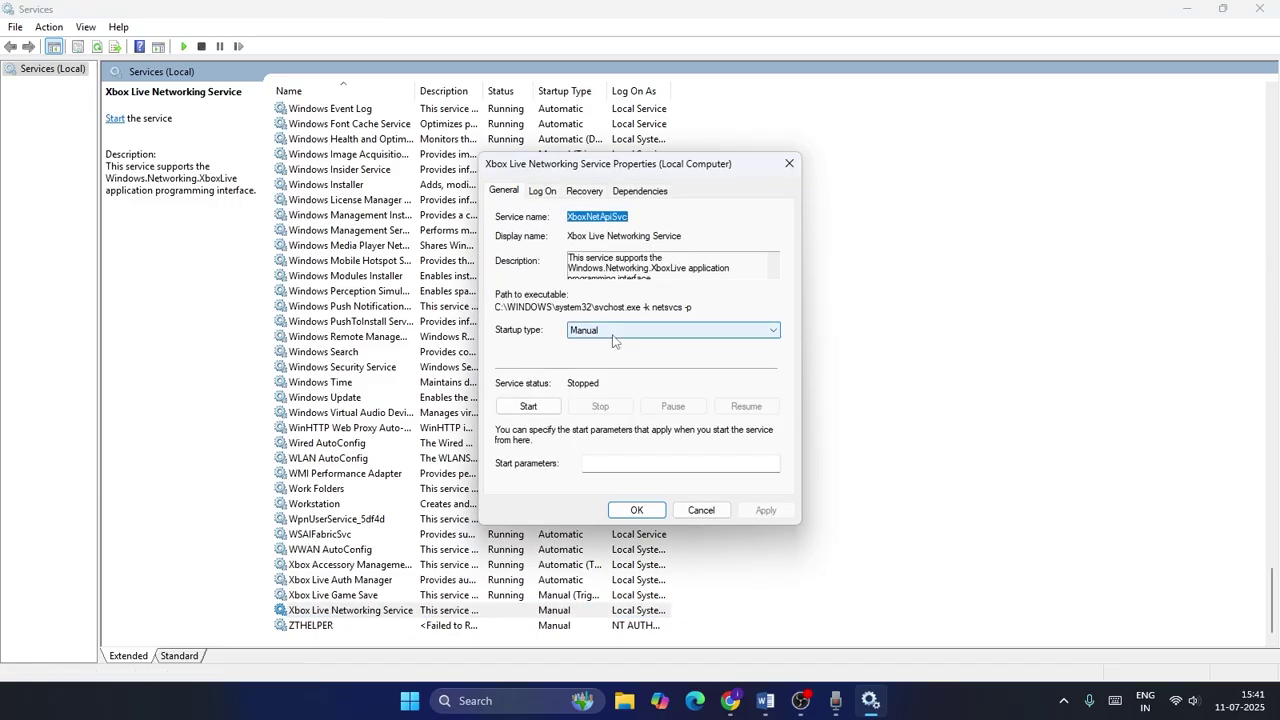
{"action": "left_click", "coordinate": [614, 340]}
{"action": "left_click", "coordinate": [614, 363]}
{"action": "left_click", "coordinate": [760, 509]}
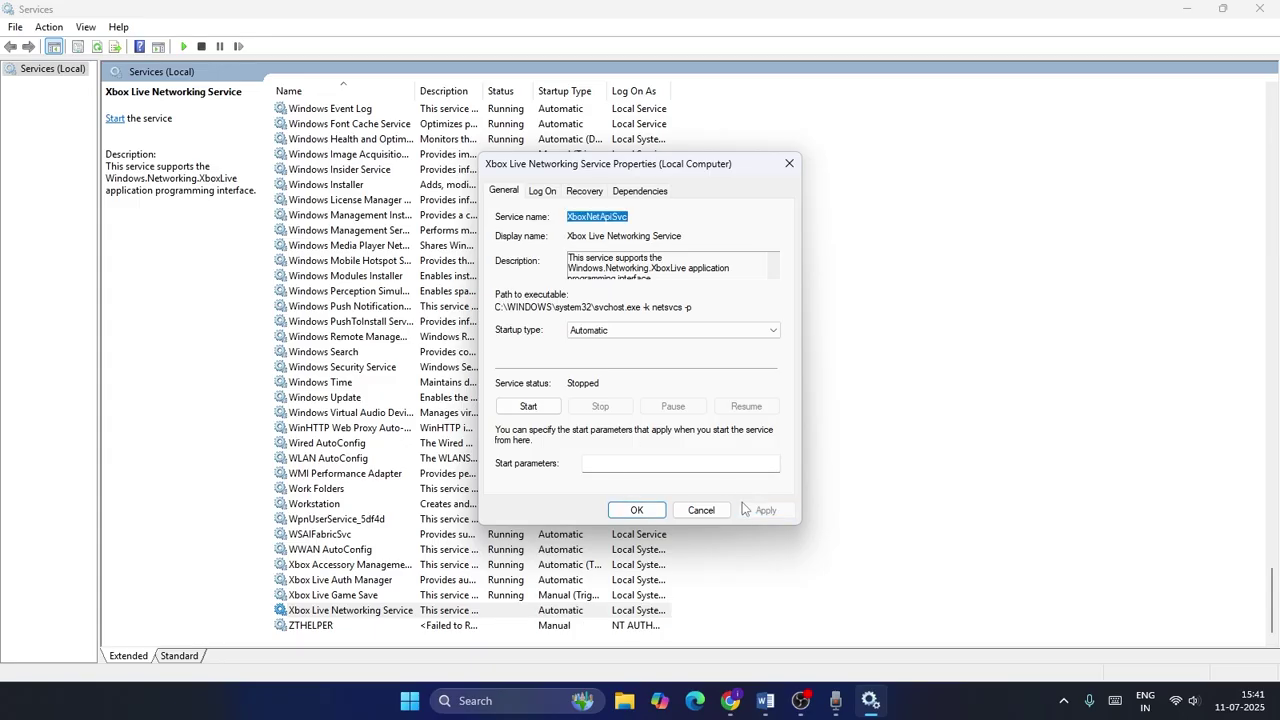
{"action": "left_click", "coordinate": [527, 407]}
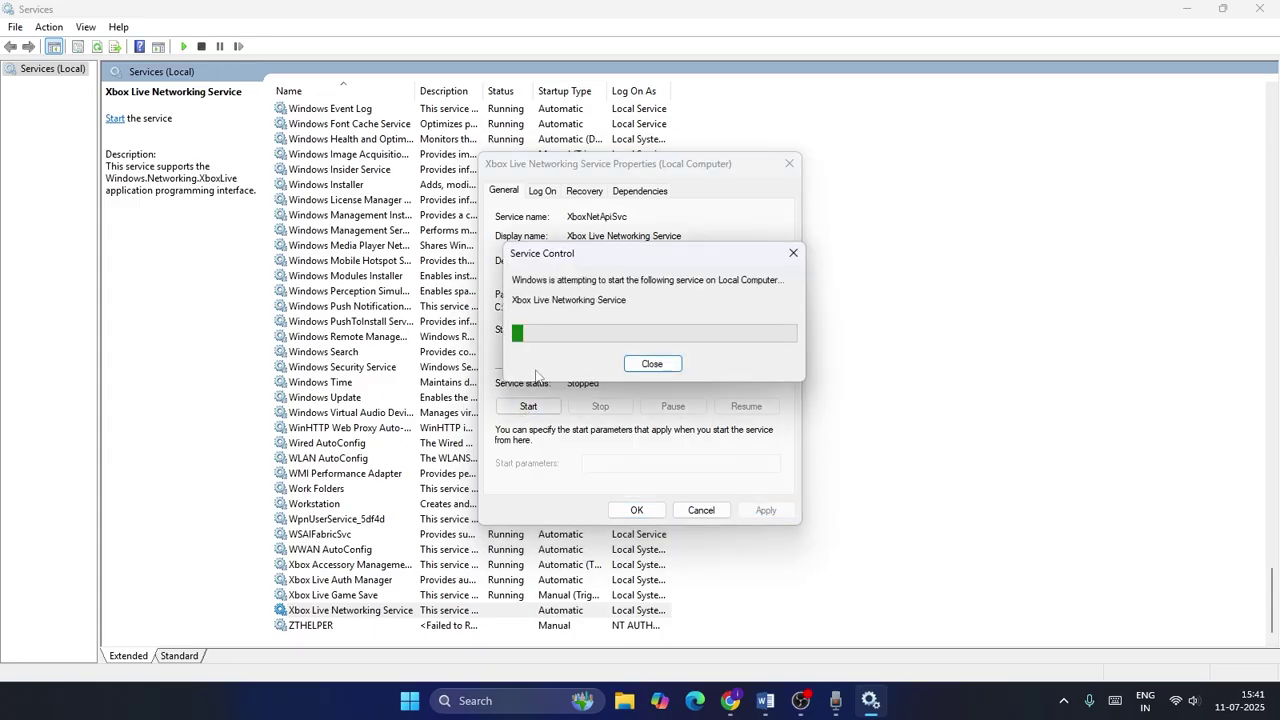
{"action": "left_click", "coordinate": [636, 510]}
{"action": "left_click", "coordinate": [1259, 8]}
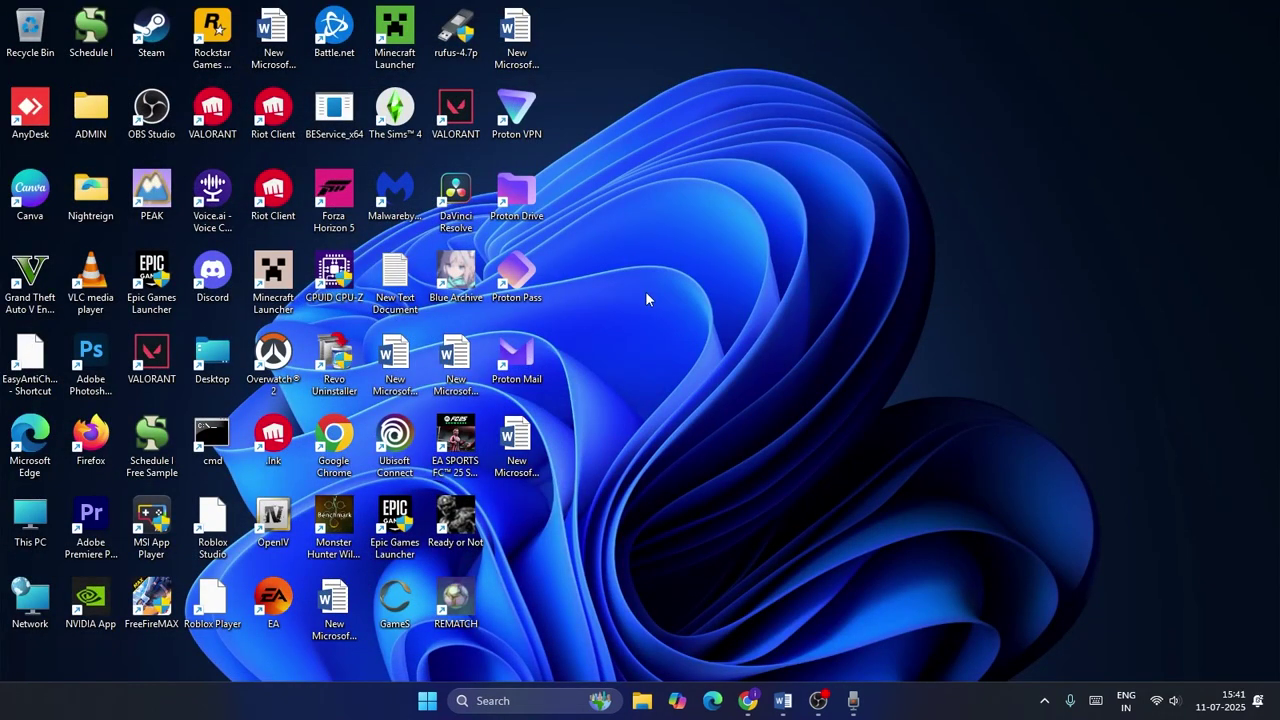
Open Microsoft Store, look up the 'xbox' app page, then go to Downloads.
{"action": "left_click", "coordinate": [543, 700]}
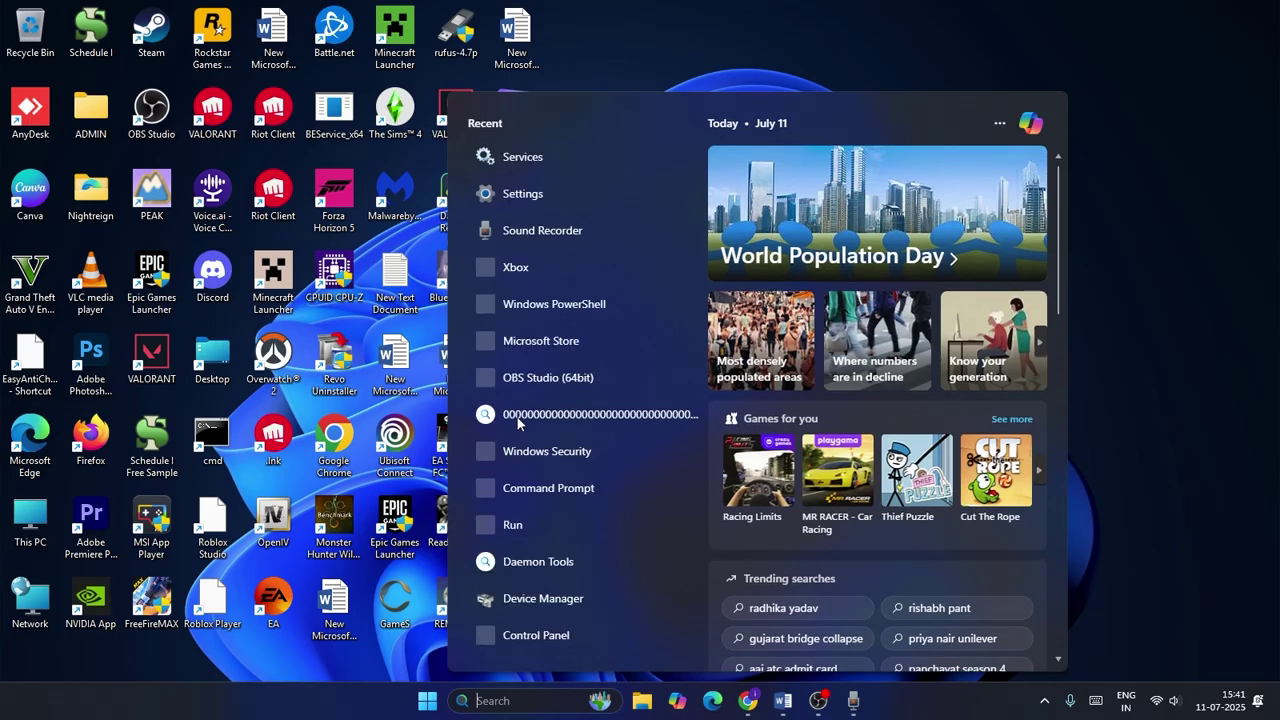
{"action": "left_click", "coordinate": [551, 342]}
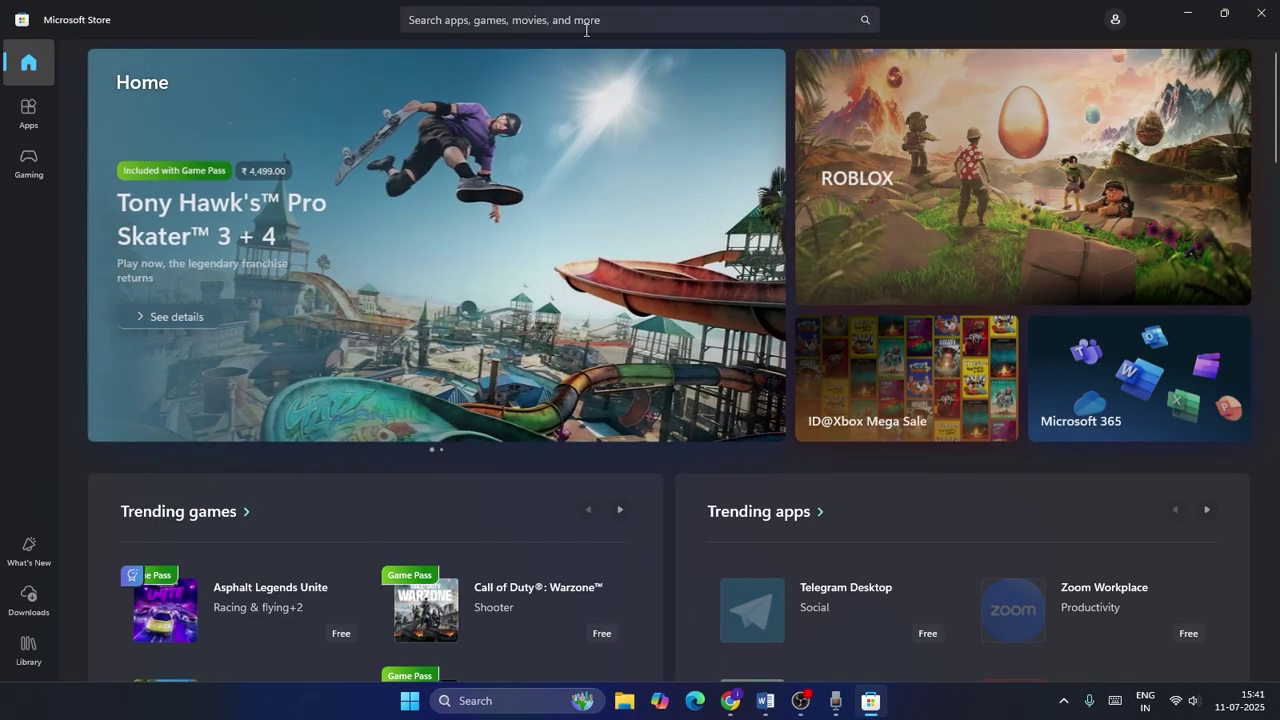
{"action": "left_click", "coordinate": [586, 22]}
{"action": "type", "text": "xbox"}
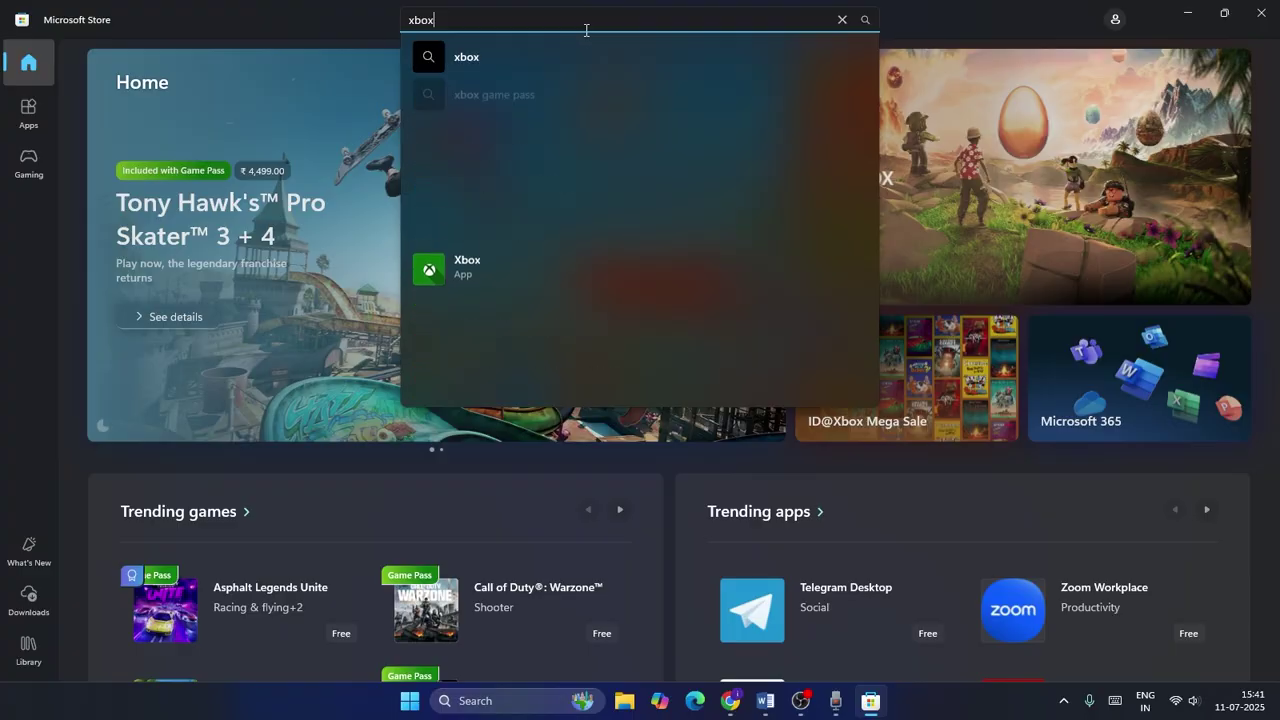
{"action": "left_click", "coordinate": [486, 228]}
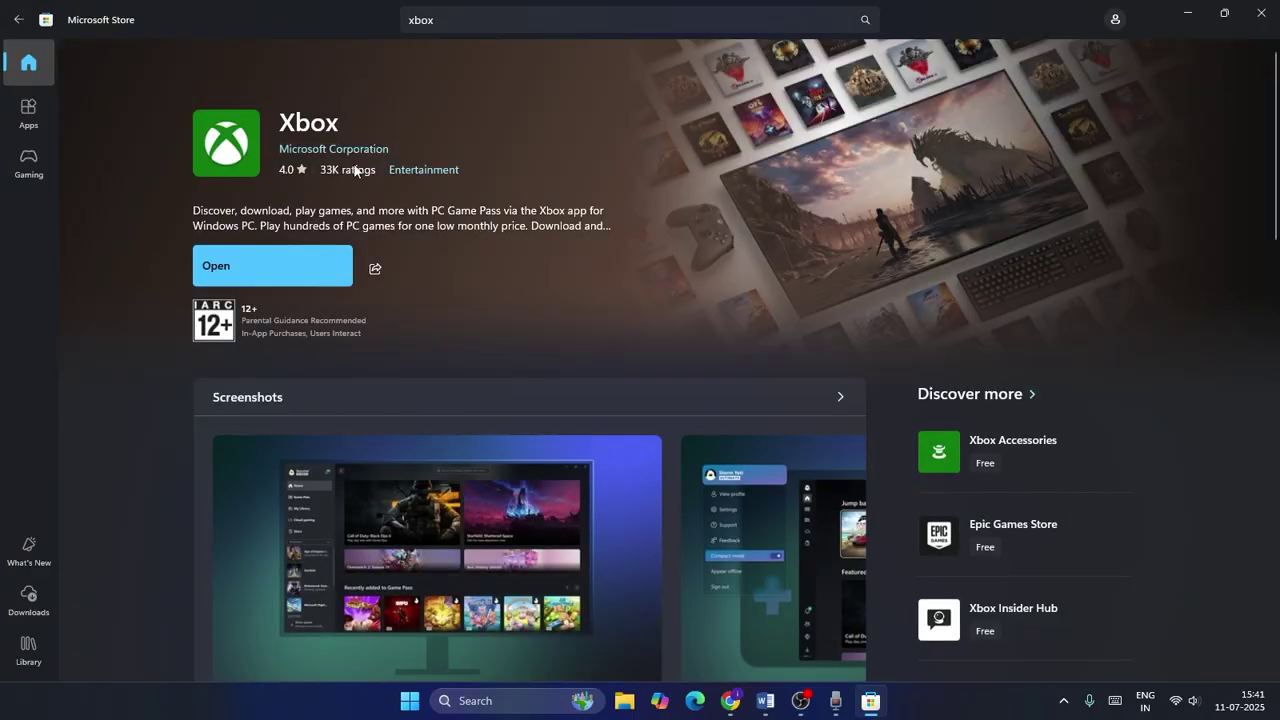
{"action": "left_click", "coordinate": [30, 601]}
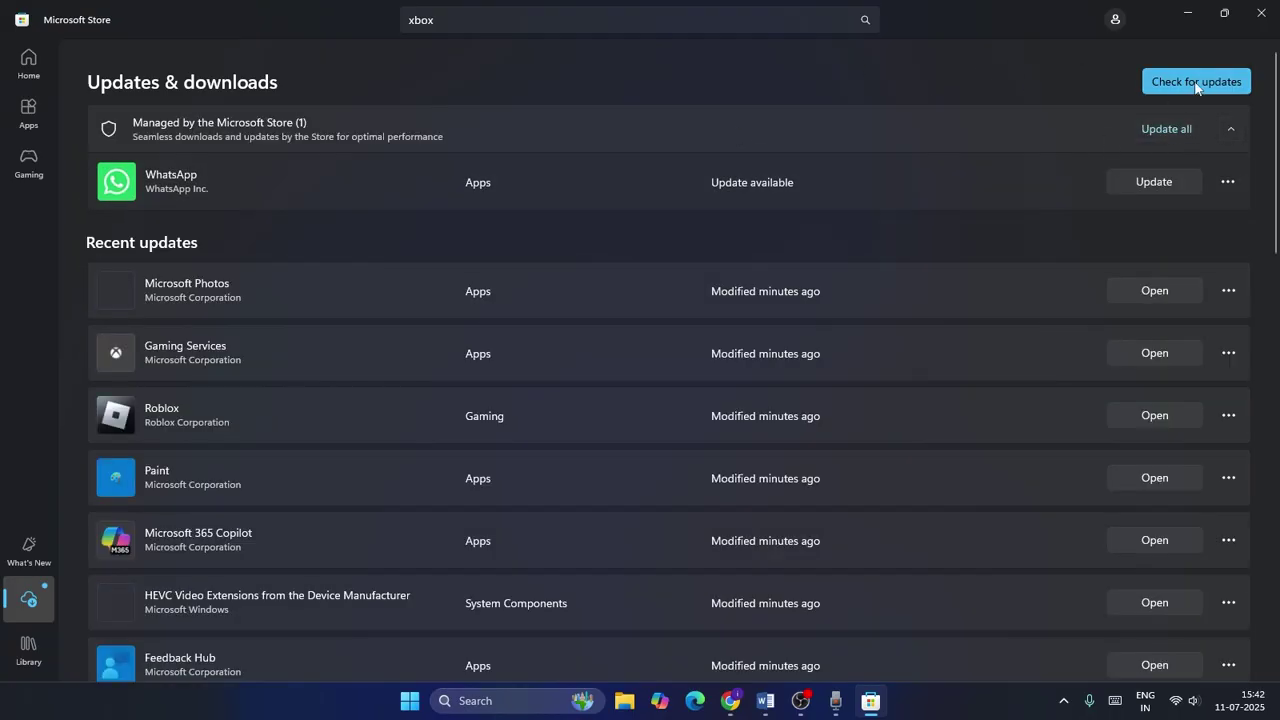
Check for Store app updates, review the list, and close Microsoft Store.
{"action": "left_click", "coordinate": [1200, 86]}
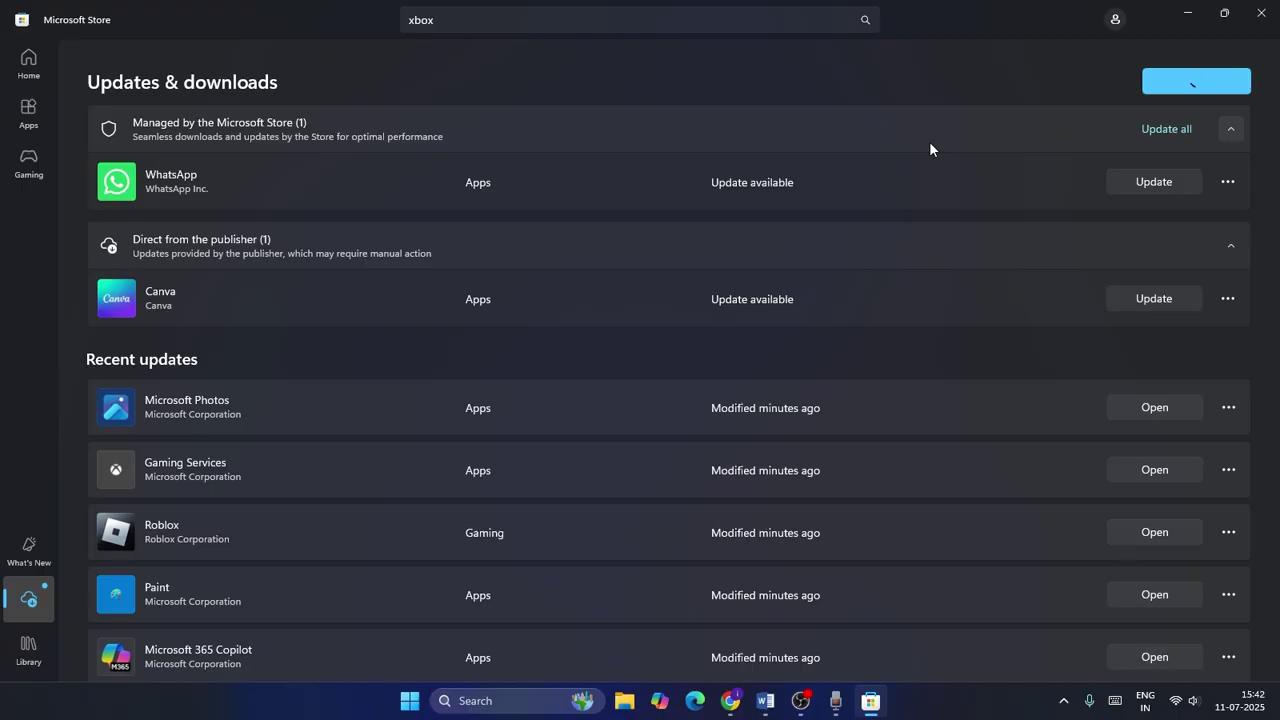
{"action": "scroll", "coordinate": [929, 149], "scroll_direction": "down", "scroll_amount": 15}
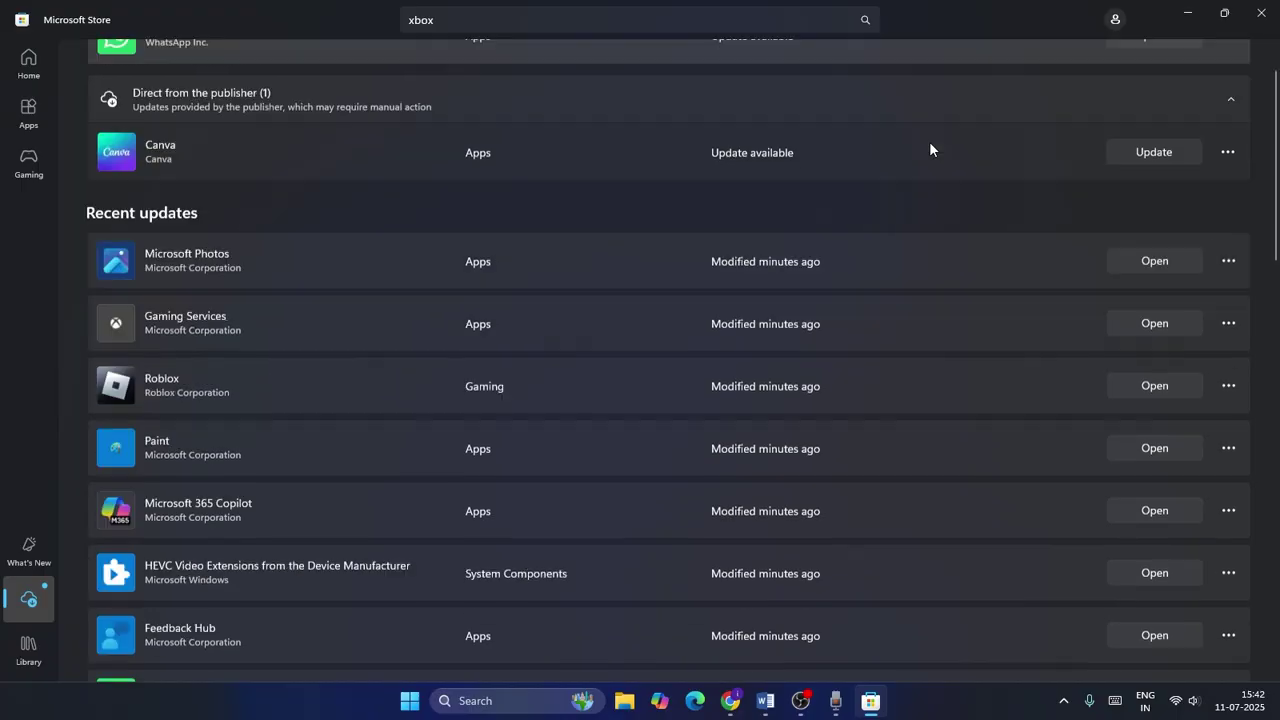
{"action": "scroll", "coordinate": [929, 149], "scroll_direction": "up", "scroll_amount": 3}
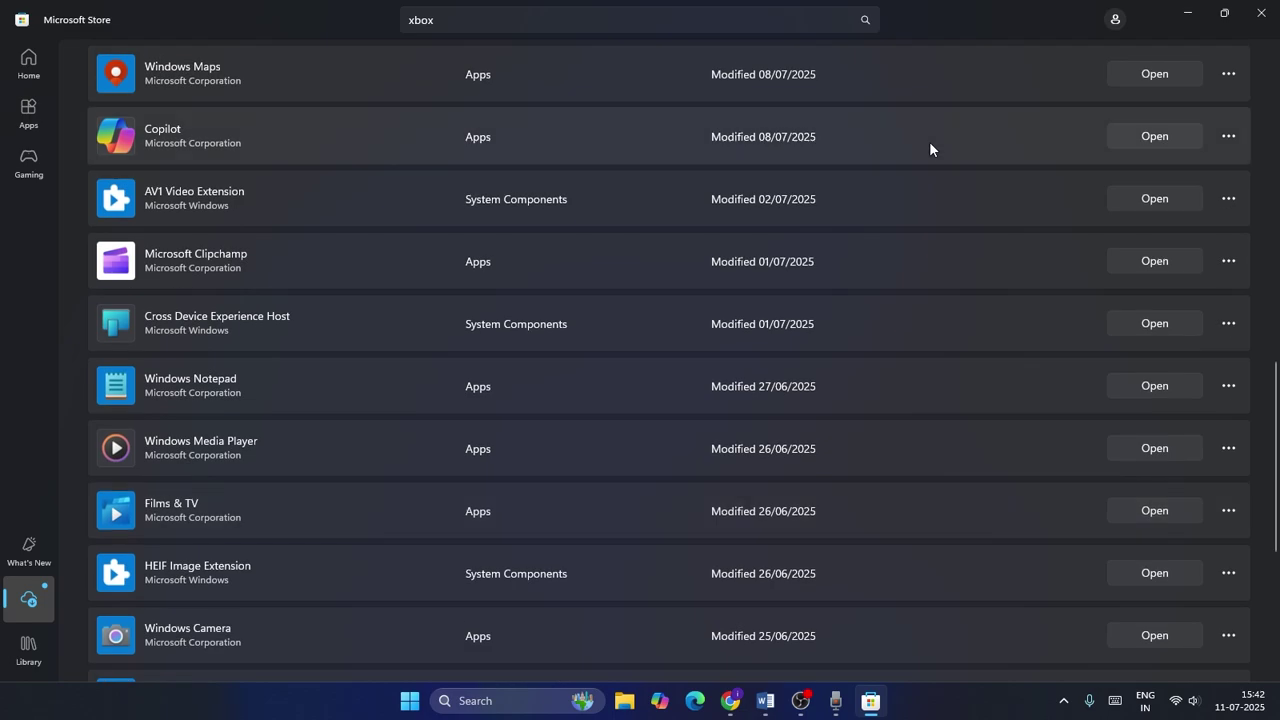
{"action": "scroll", "coordinate": [929, 149], "scroll_direction": "down", "scroll_amount": 4}
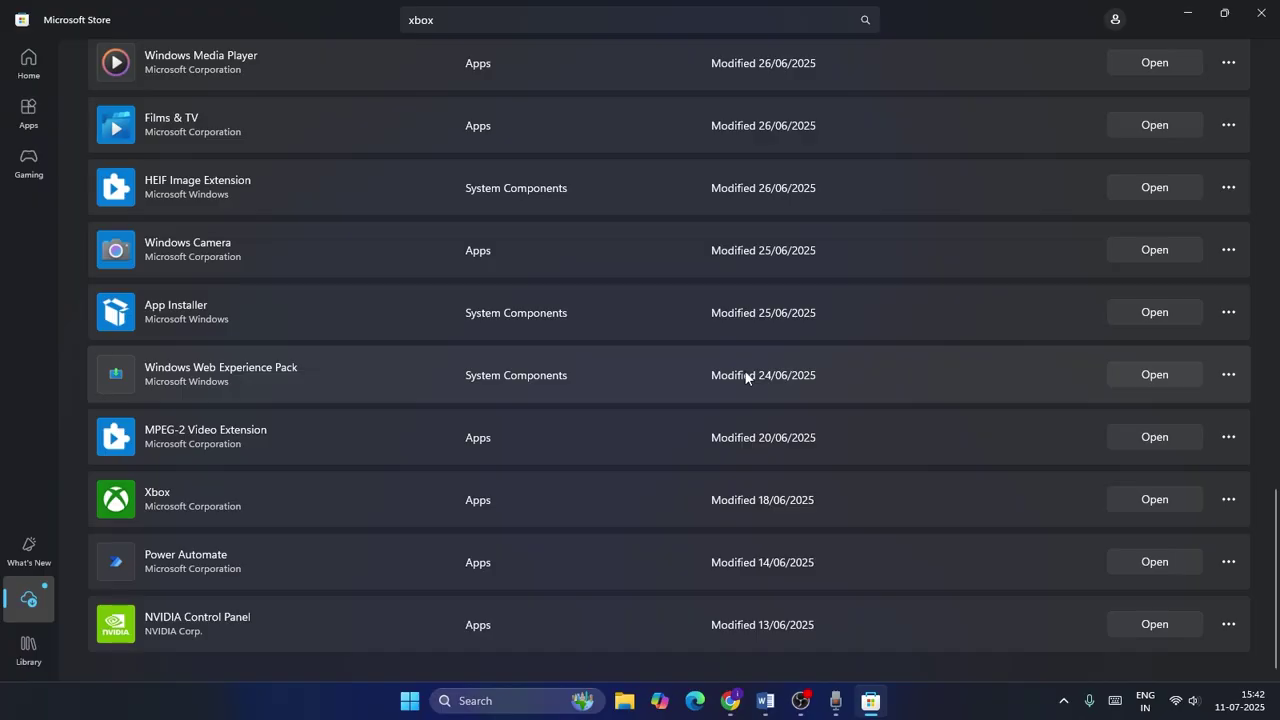
{"action": "scroll", "coordinate": [745, 376], "scroll_direction": "up", "scroll_amount": 15}
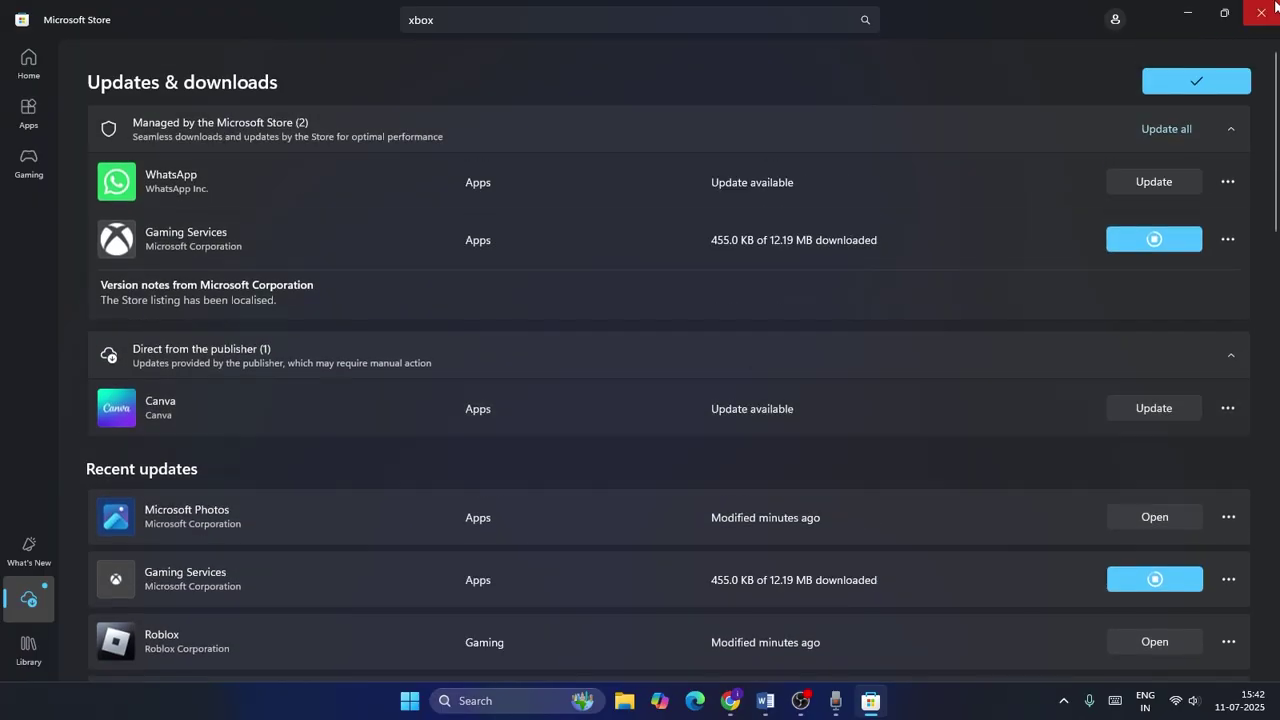
{"action": "left_click", "coordinate": [1276, 6]}
{"action": "left_click", "coordinate": [518, 700]}
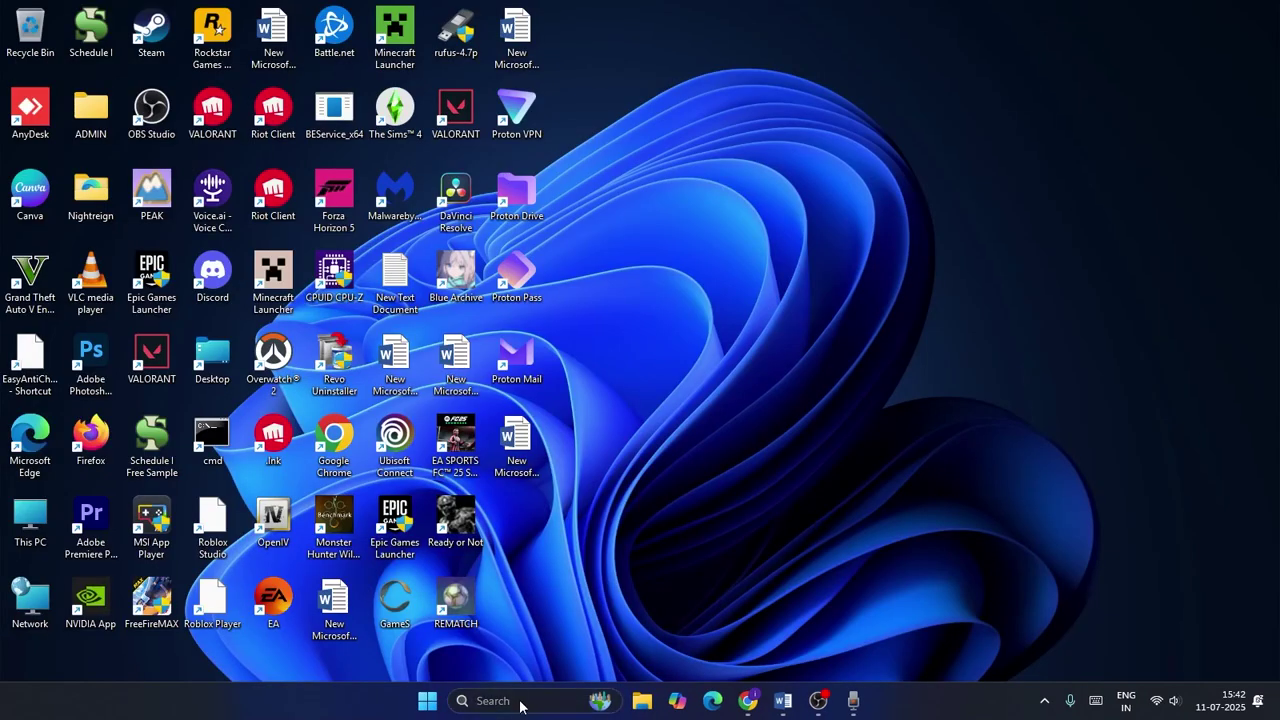
Run Windows PowerShell as administrator via 'power' search and bring up the Word commands document.
{"action": "type", "text": "pow"}
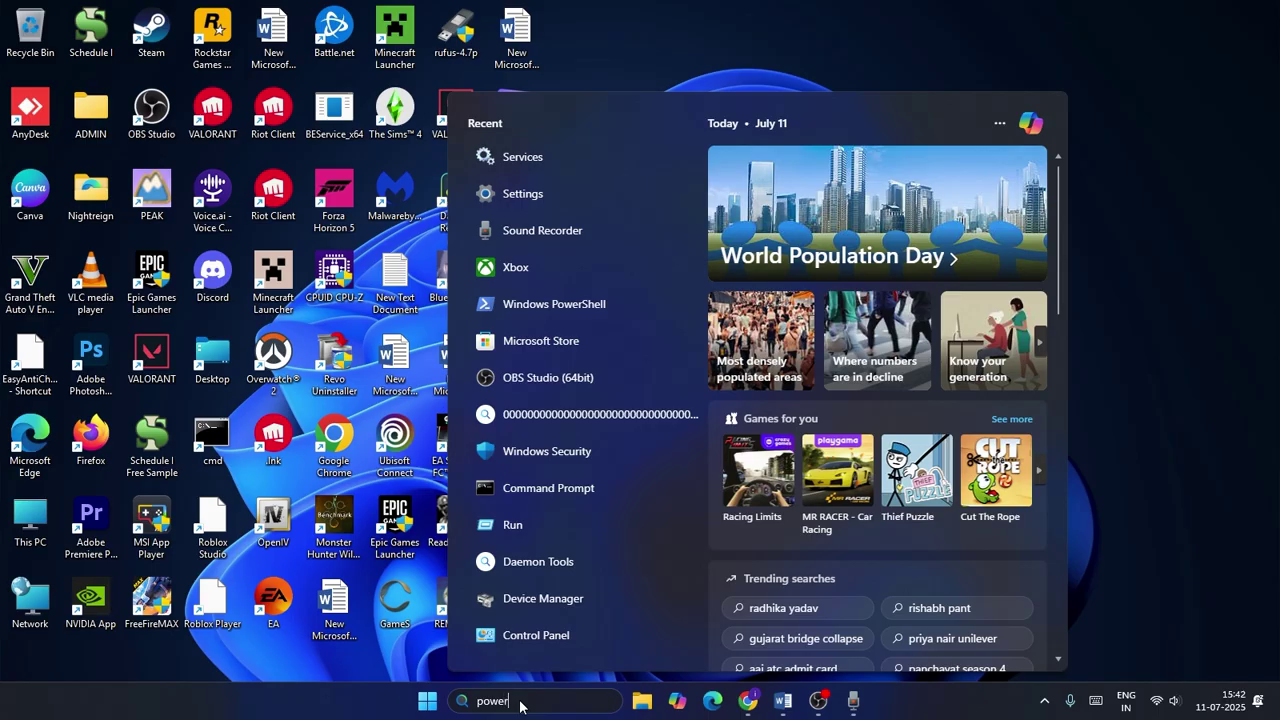
{"action": "type", "text": "er"}
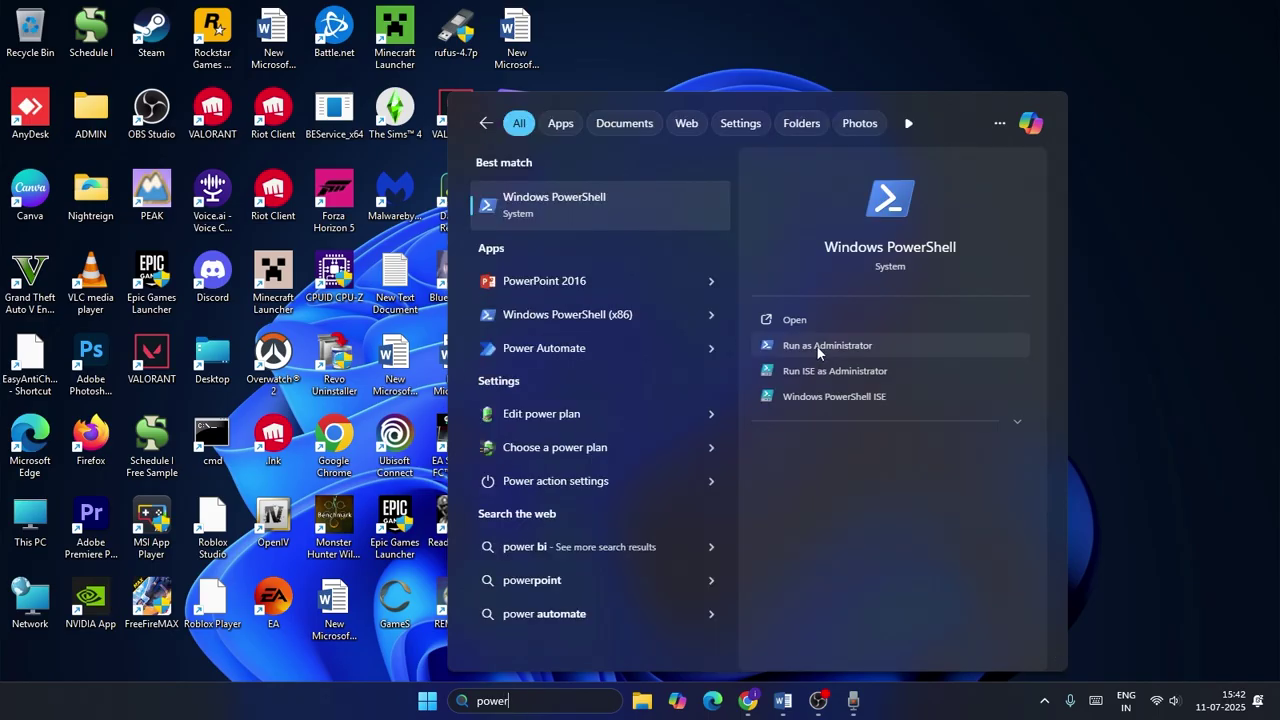
{"action": "left_click", "coordinate": [818, 347]}
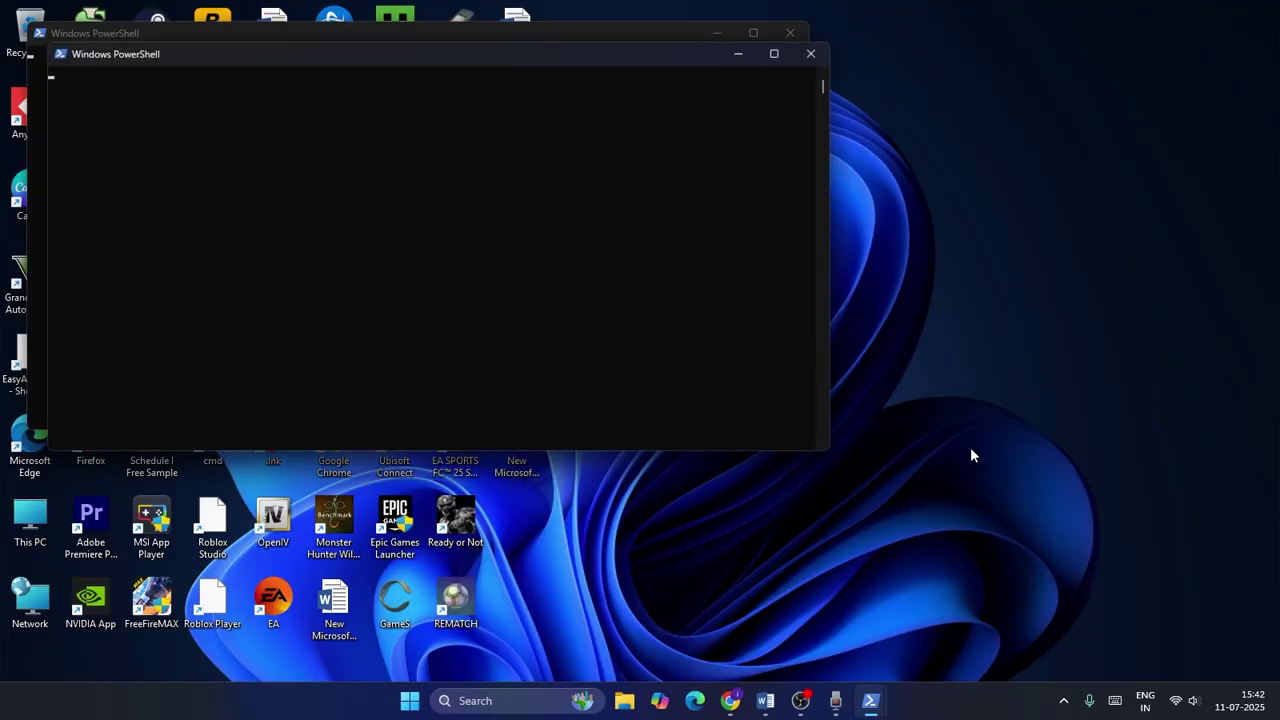
{"action": "left_click", "coordinate": [810, 56]}
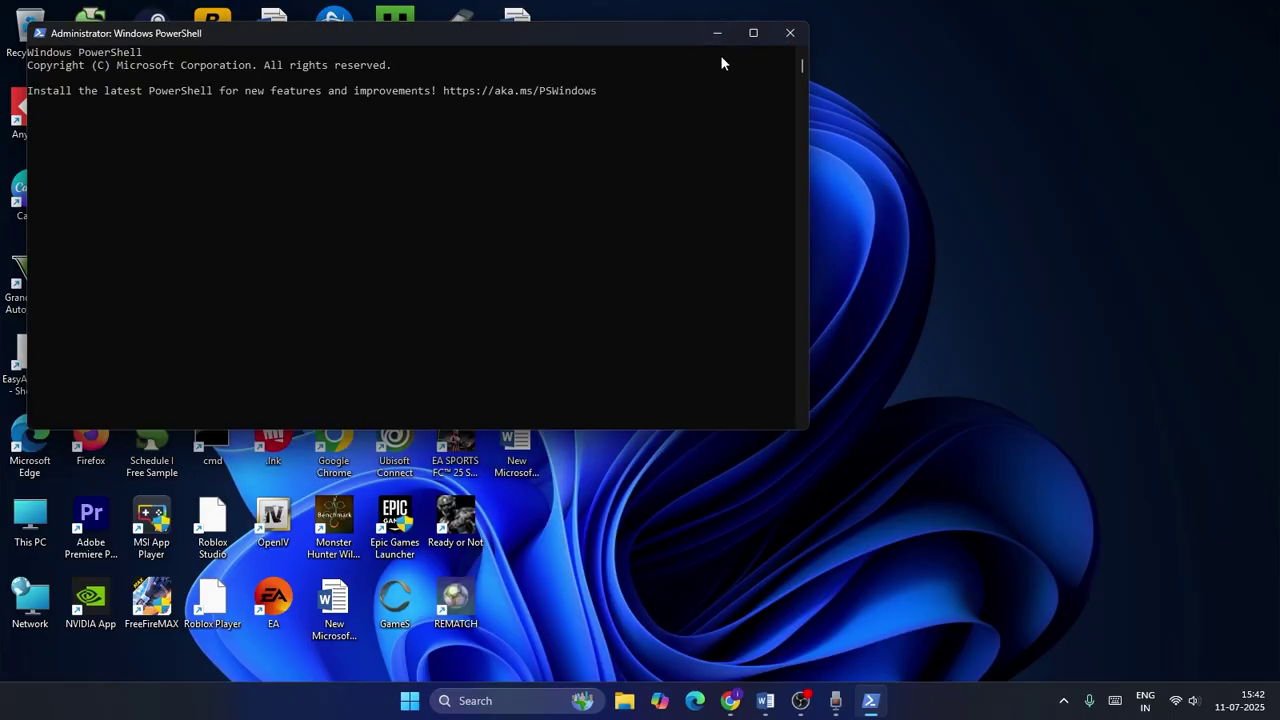
{"action": "left_click", "coordinate": [766, 701]}
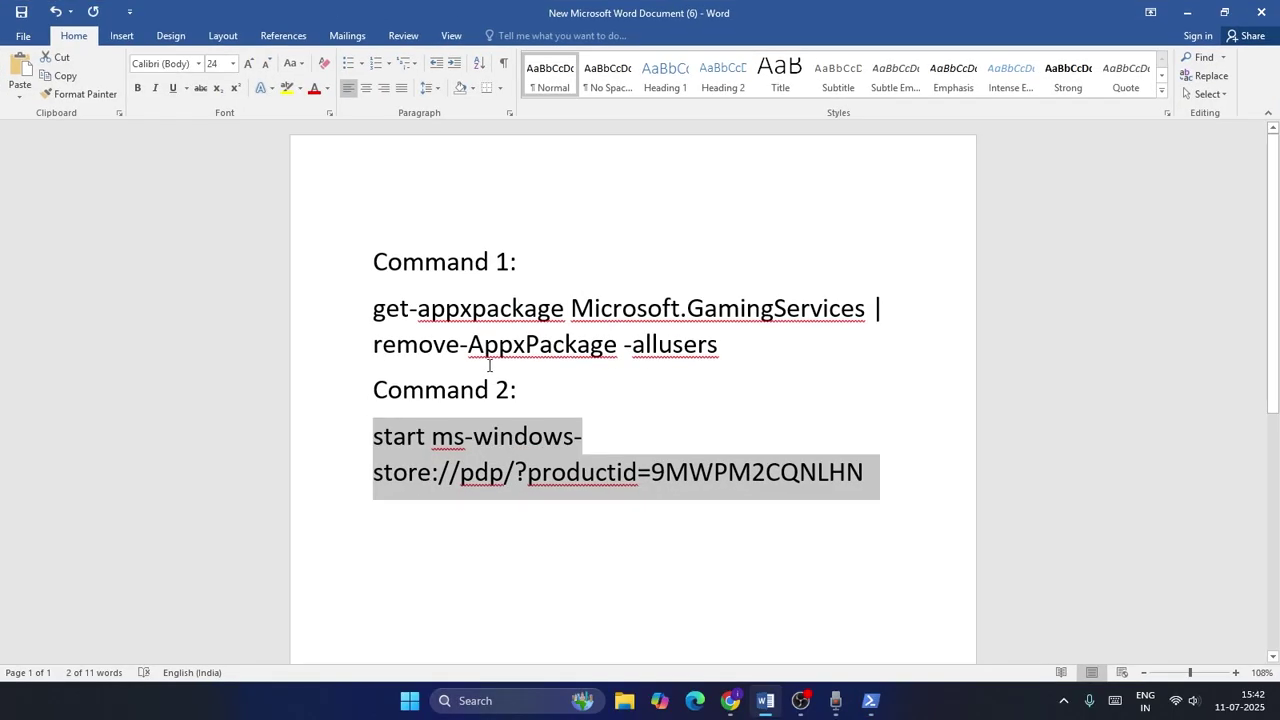
Copy Command 1 from Word and run it in PowerShell to remove Gaming Services for all users.
{"action": "left_click", "coordinate": [585, 373]}
{"action": "left_click_drag", "start_coordinate": [733, 345], "coordinate": [350, 308]}
{"action": "right_click", "coordinate": [418, 320]}
{"action": "left_click", "coordinate": [455, 350]}
{"action": "left_click", "coordinate": [1187, 12]}
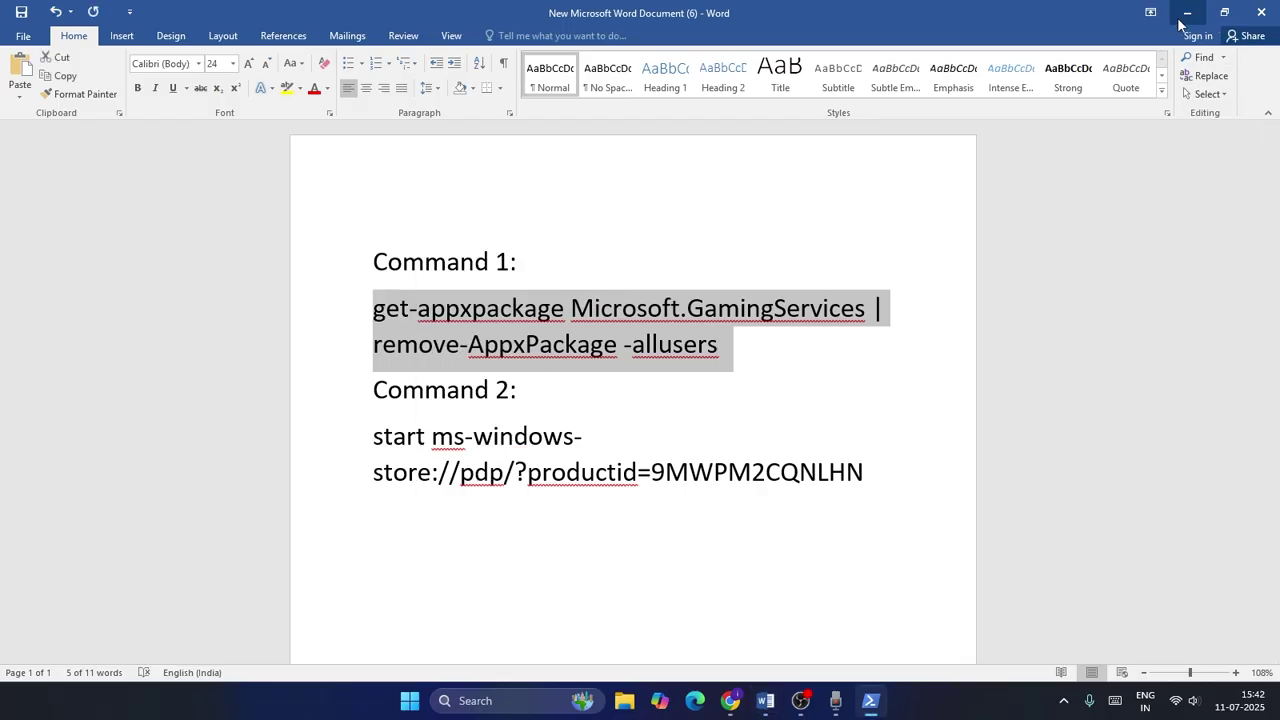
{"action": "right_click", "coordinate": [237, 154]}
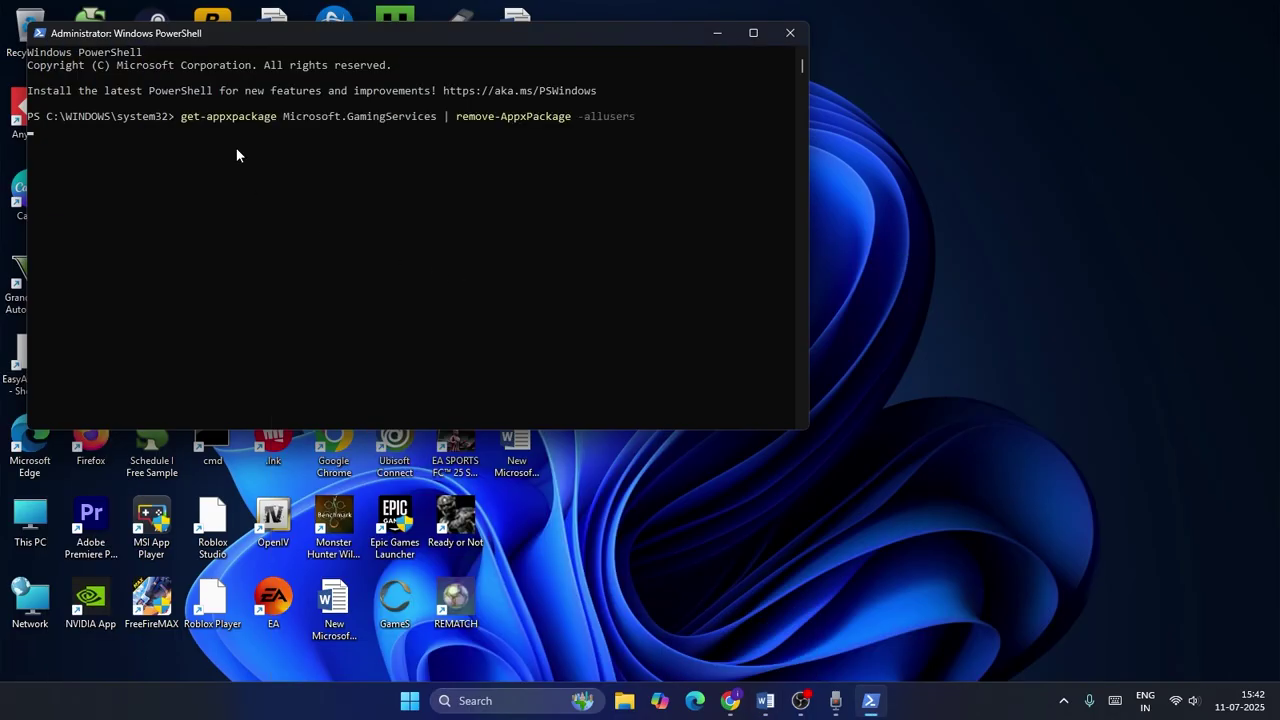
{"action": "key", "text": "Return"}
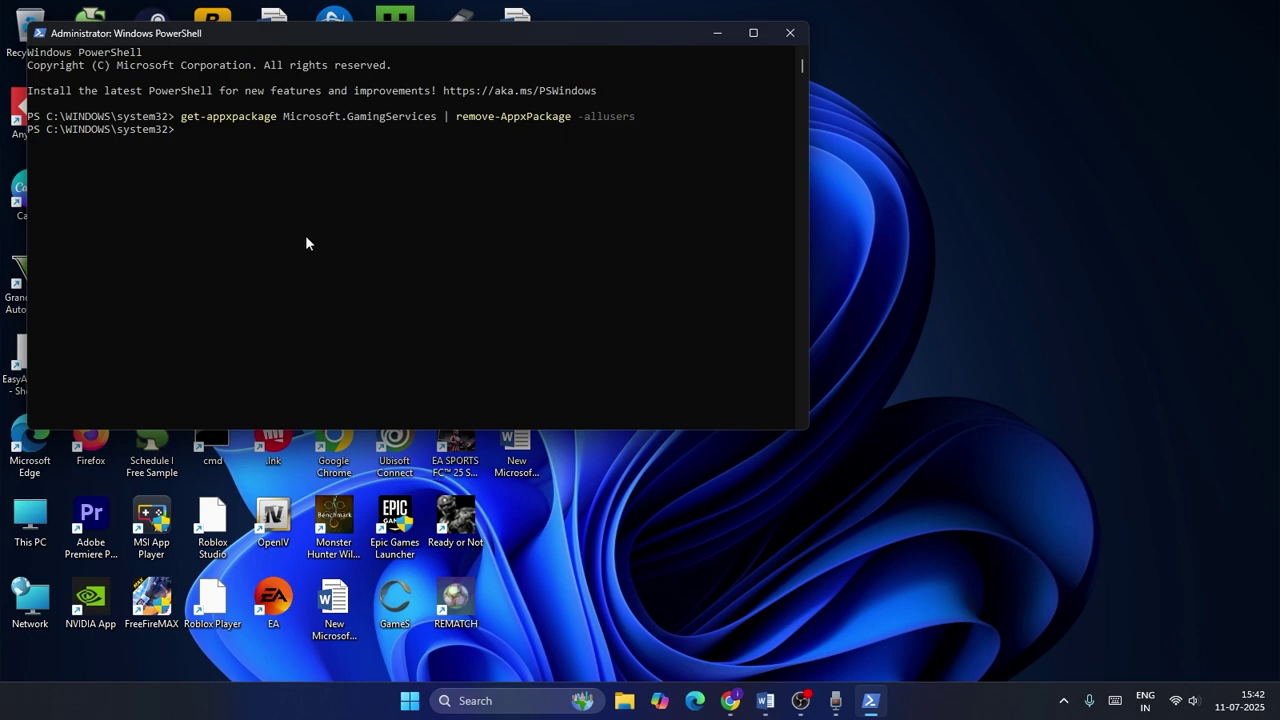
Copy Command 2 from Word and run it to open the Gaming Services Store page, then close Microsoft Store.
{"action": "left_click", "coordinate": [765, 700]}
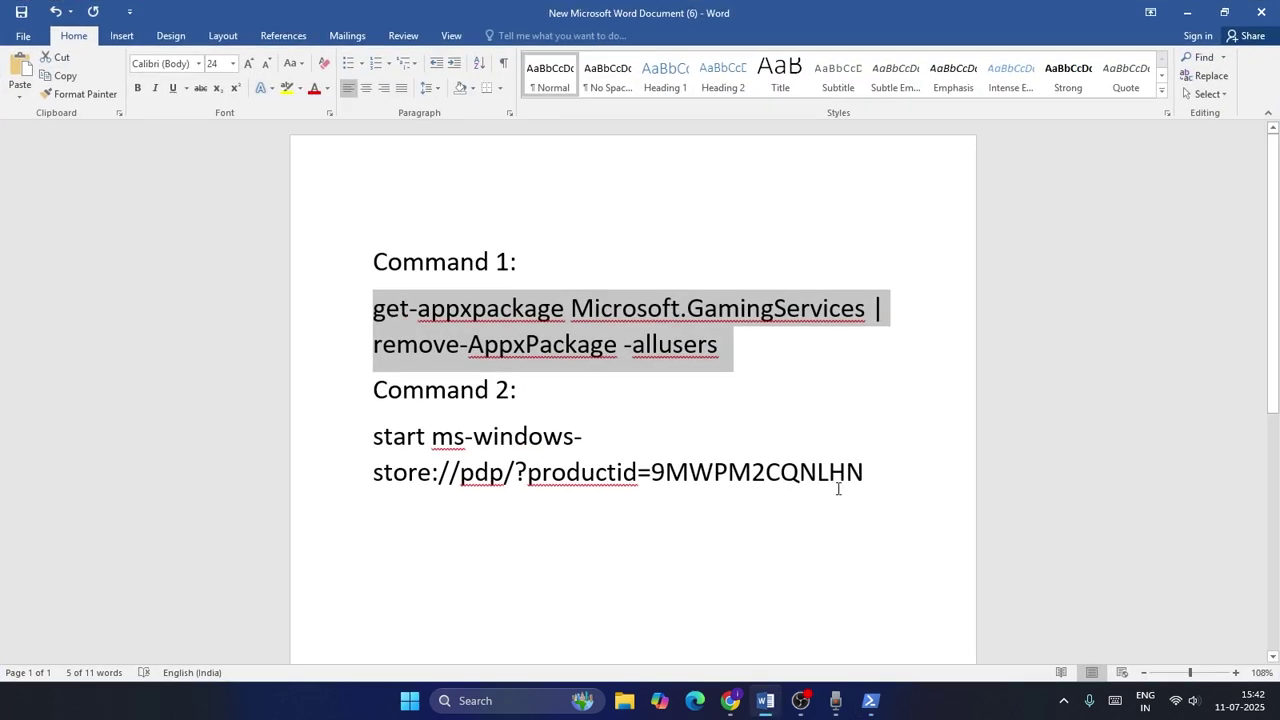
{"action": "left_click_drag", "start_coordinate": [864, 472], "coordinate": [365, 425]}
{"action": "right_click", "coordinate": [404, 440]}
{"action": "left_click", "coordinate": [437, 465]}
{"action": "left_click", "coordinate": [1186, 12]}
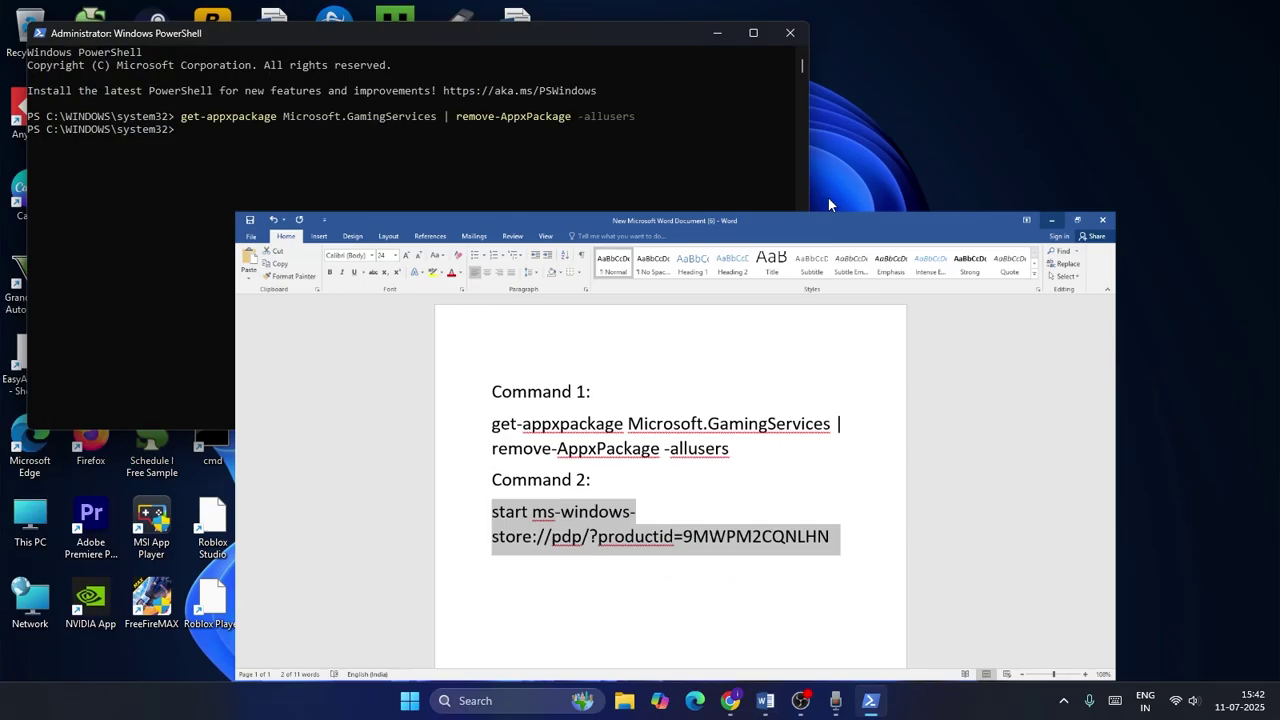
{"action": "right_click", "coordinate": [391, 197]}
{"action": "key", "text": "Return"}
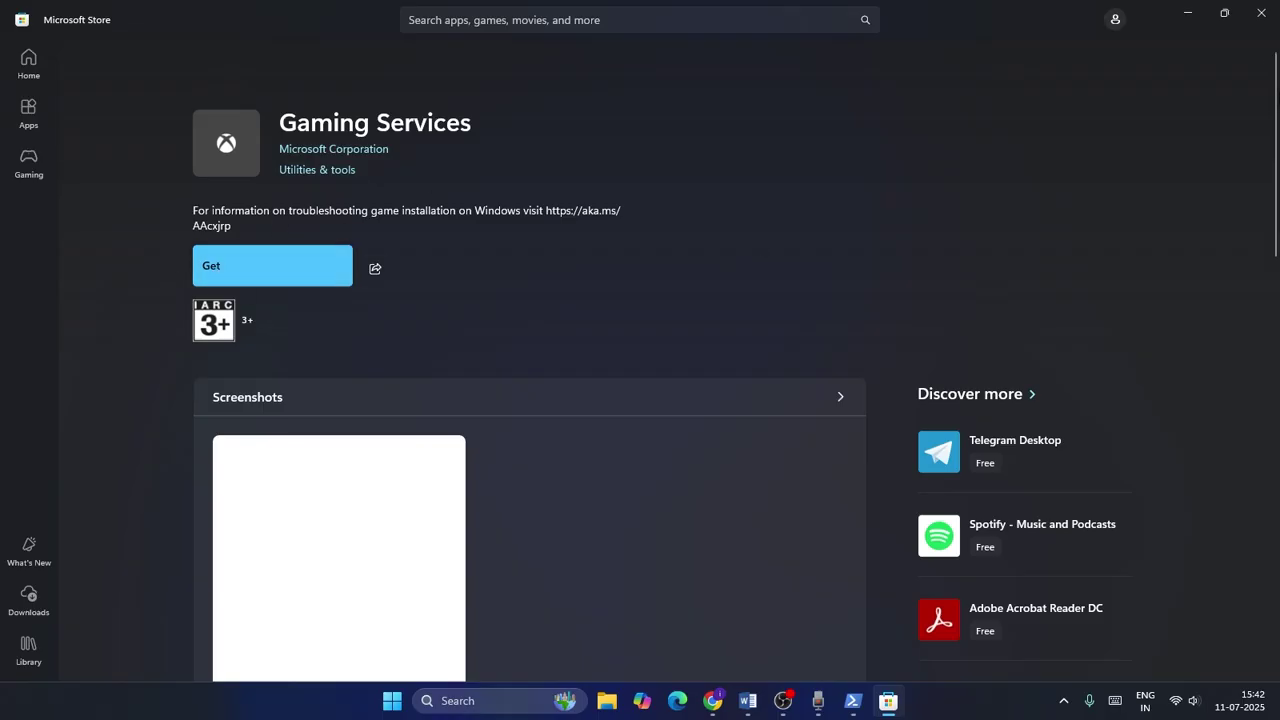
{"action": "left_click", "coordinate": [1260, 13]}
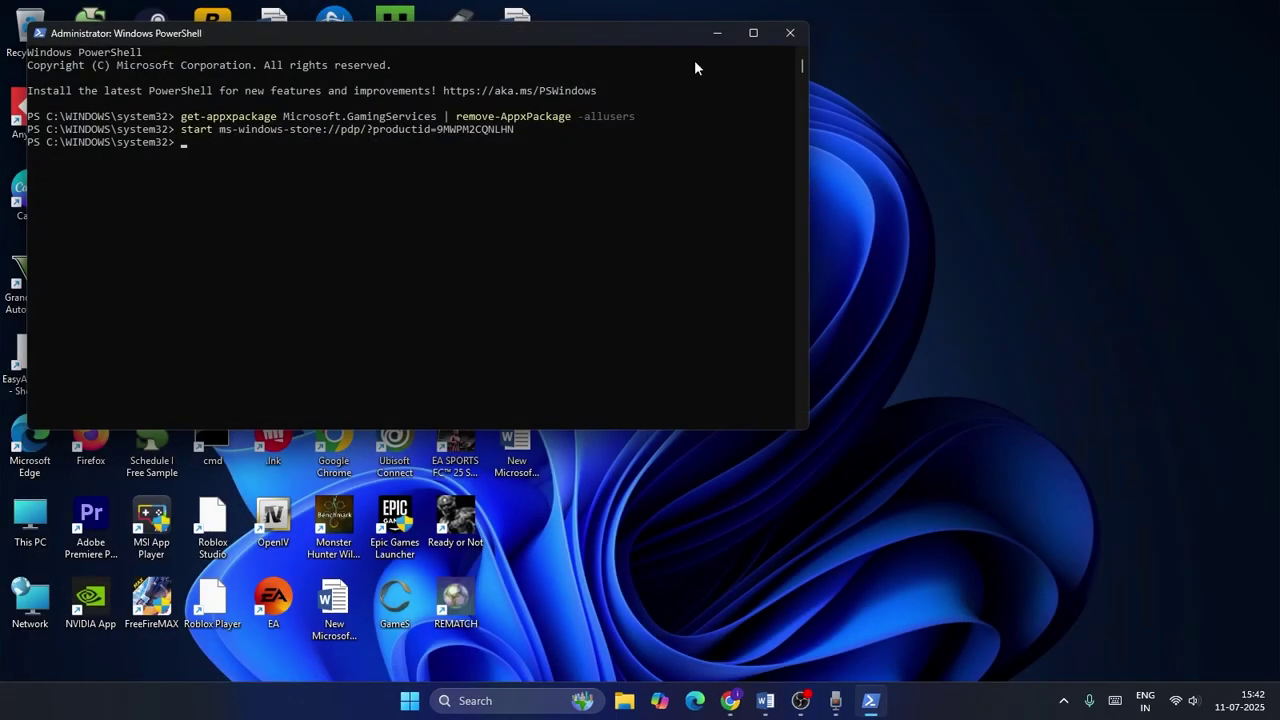
Close PowerShell, launch the Xbox app via a search for 'xbox', apply UPDATE NOW, and minimise it.
{"action": "left_click", "coordinate": [777, 35]}
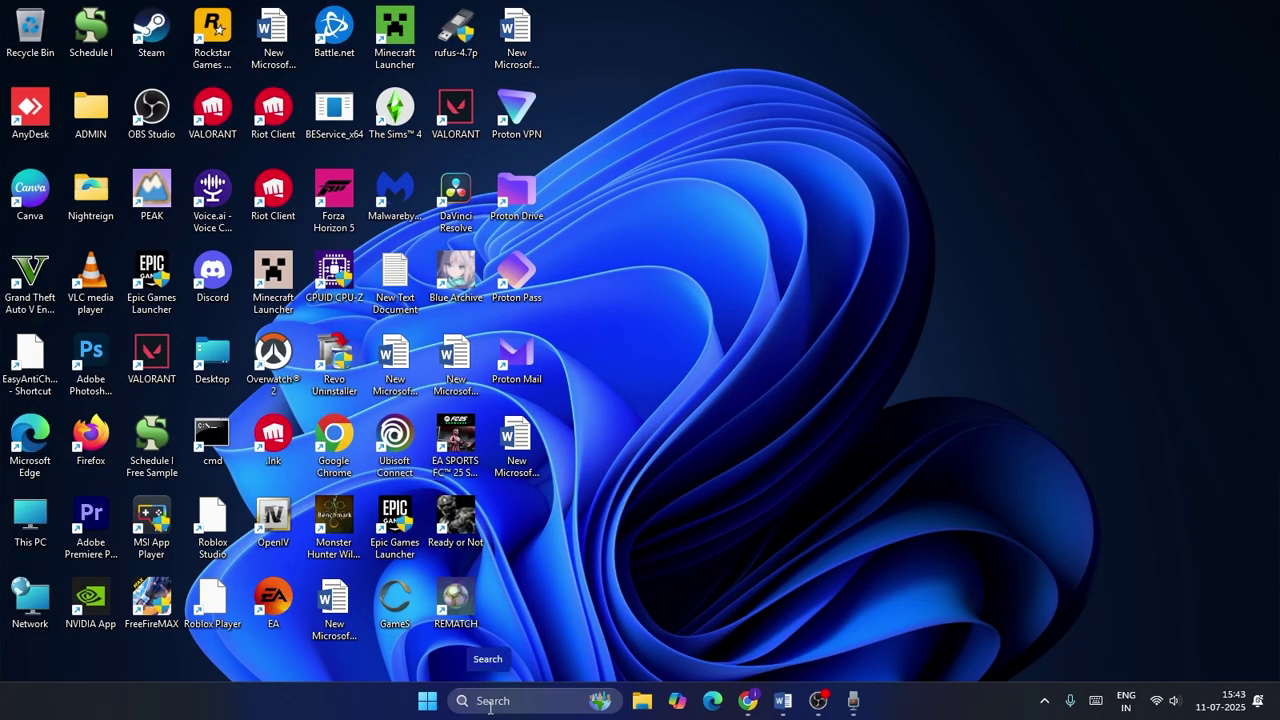
{"action": "left_click", "coordinate": [490, 707]}
{"action": "type", "text": "xbox"}
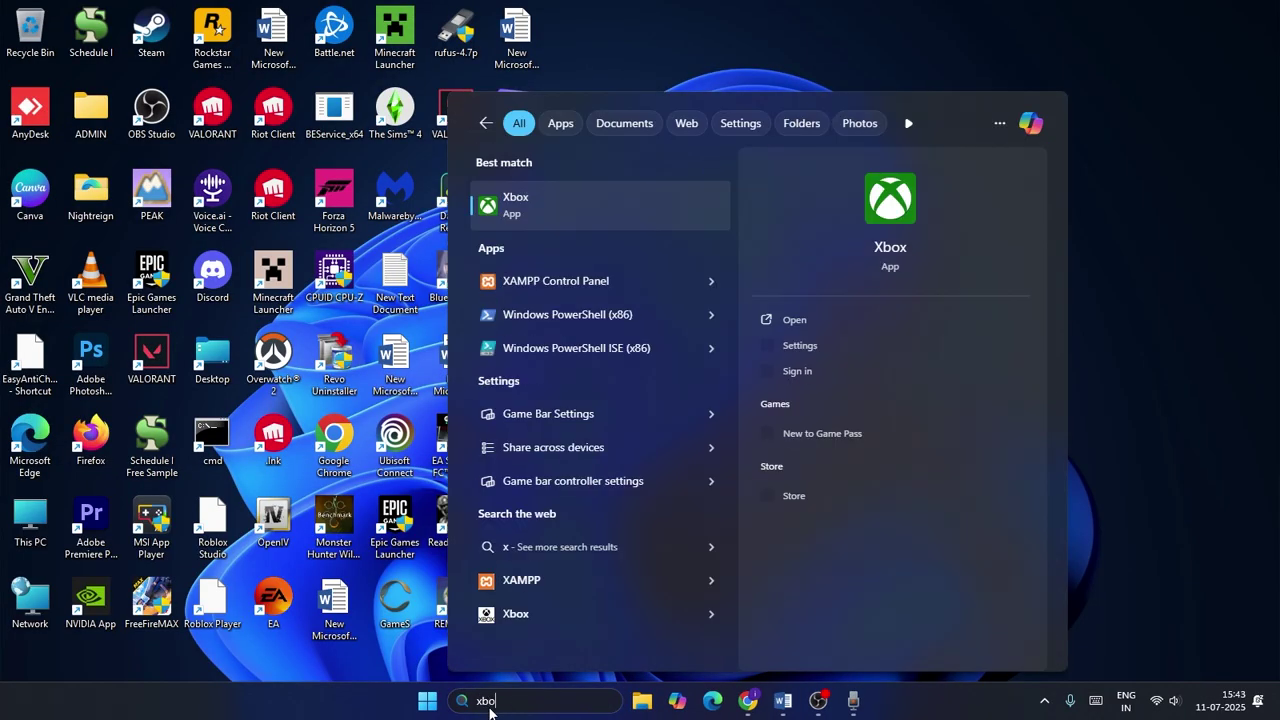
{"action": "left_click", "coordinate": [508, 210]}
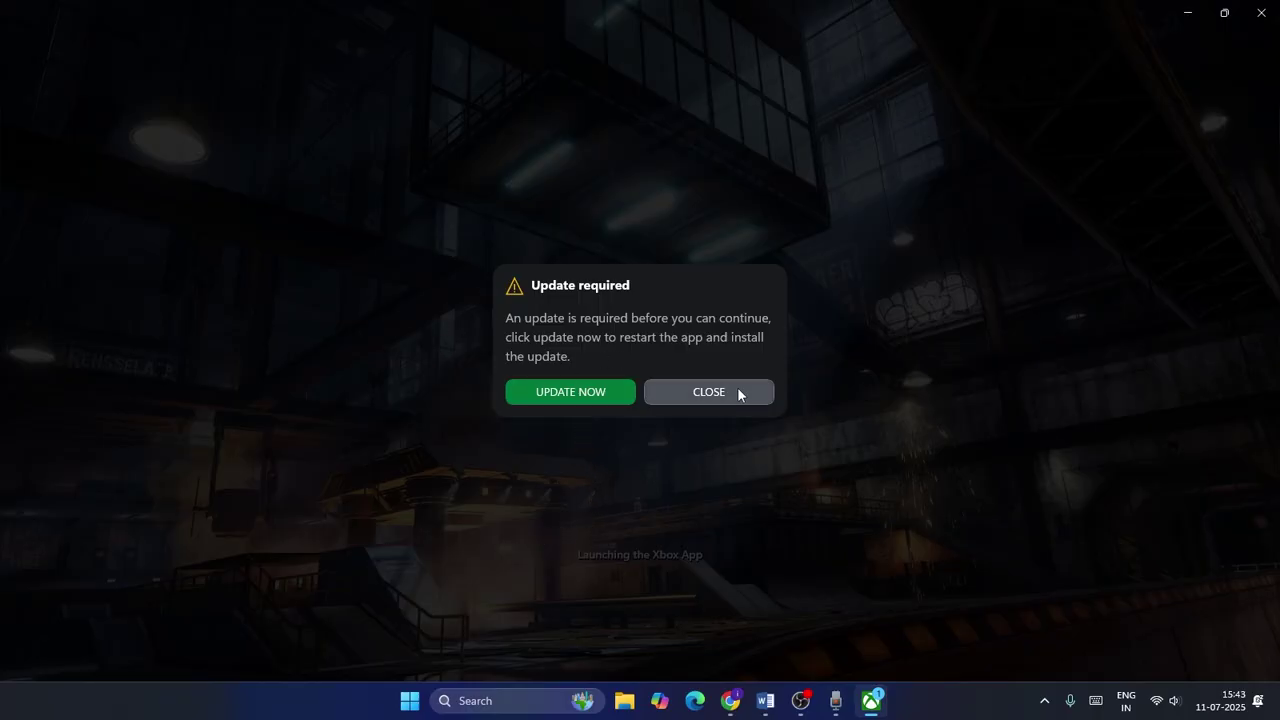
{"action": "left_click", "coordinate": [594, 398]}
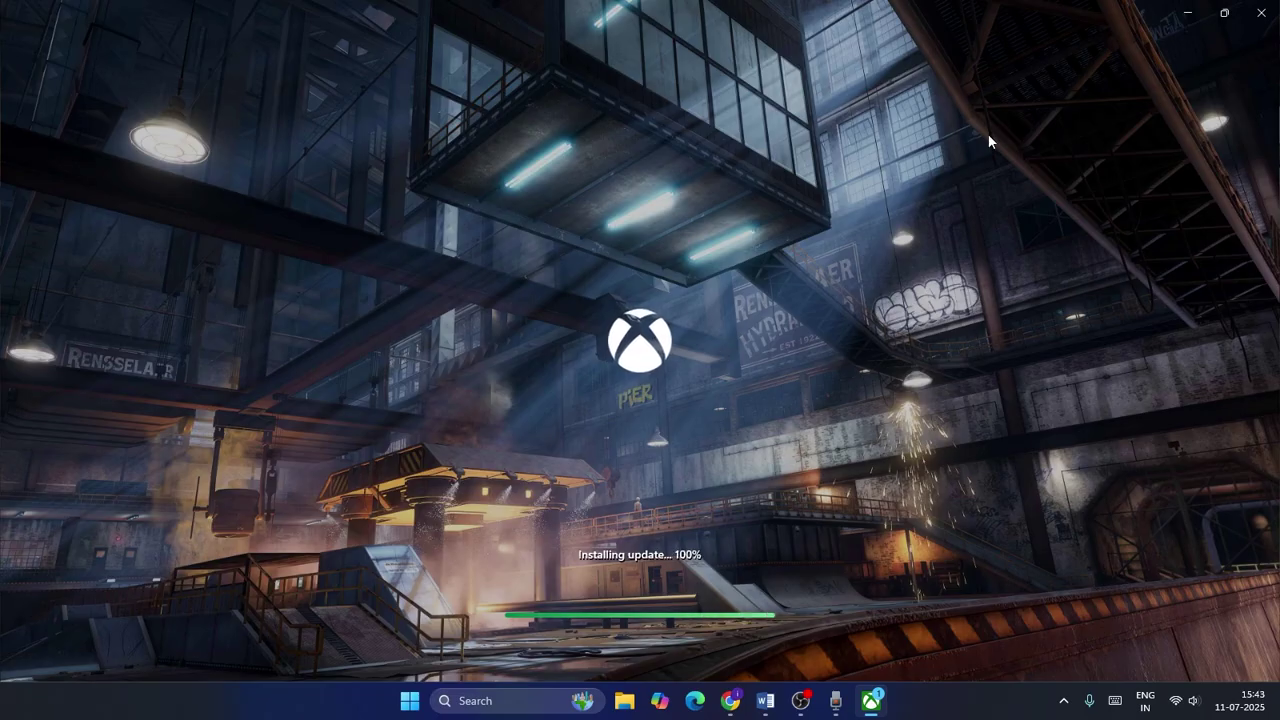
{"action": "left_click", "coordinate": [1187, 13]}
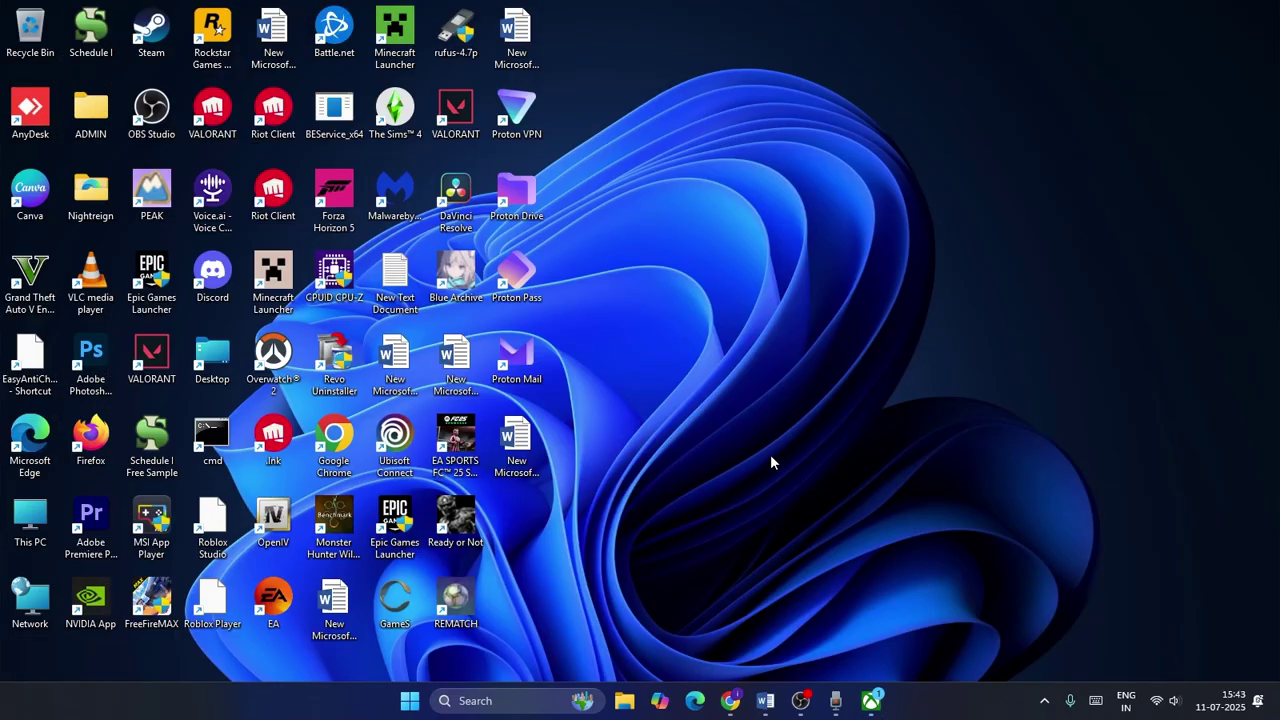